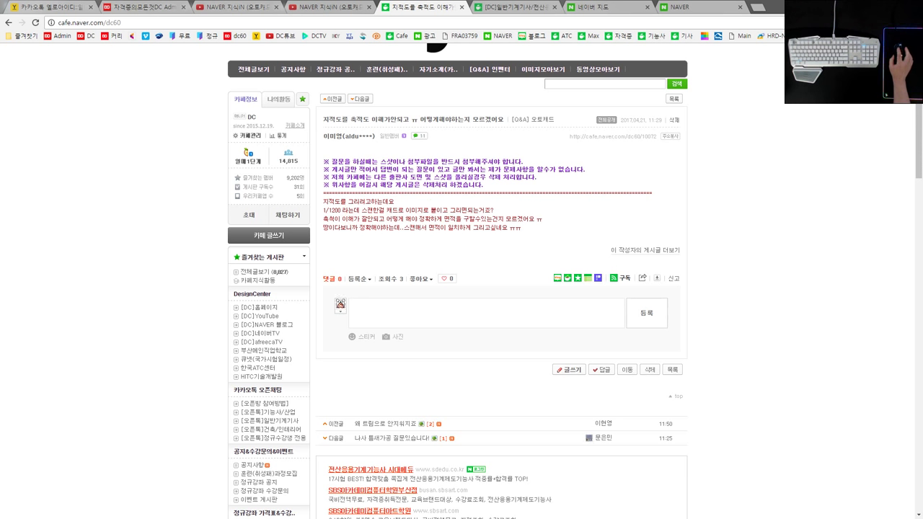
- Select the WALL1 building outline on the 1-배치도 plan and highlight the left parking area
key(alt+Tab)
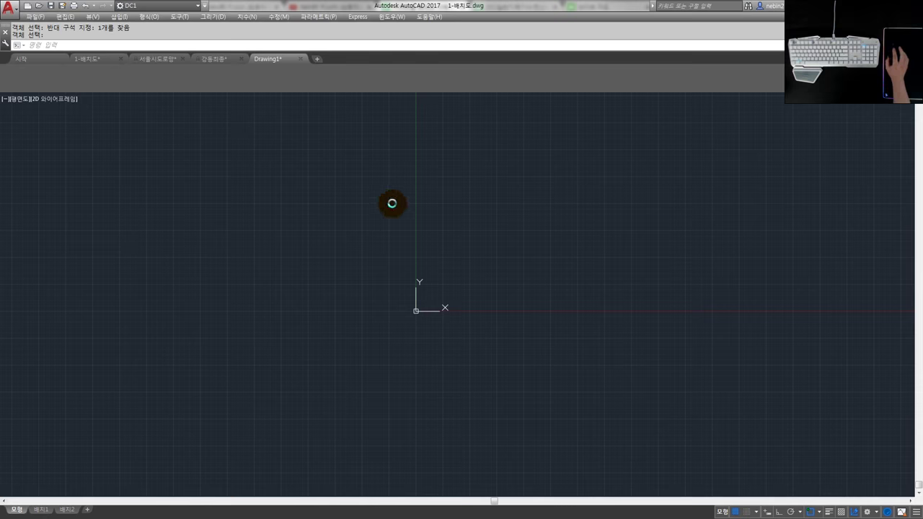
scroll(480, 194, up, 2)
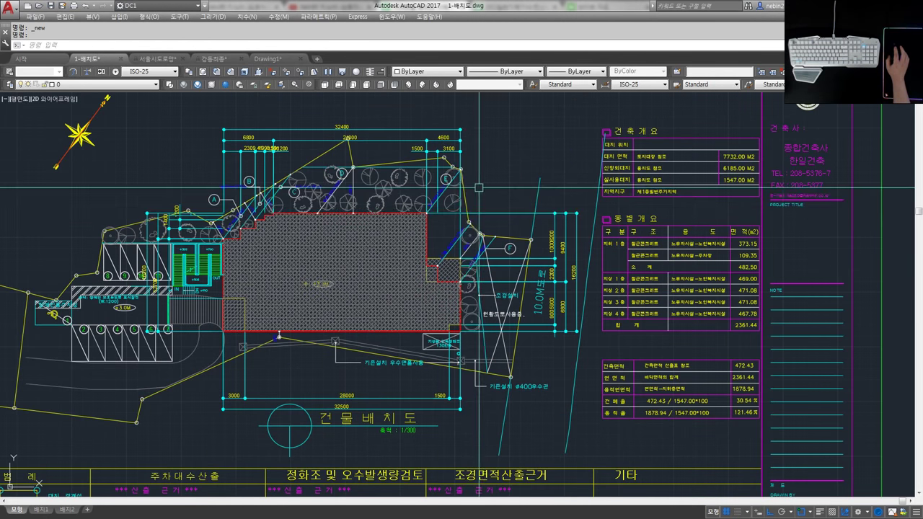
click(465, 210)
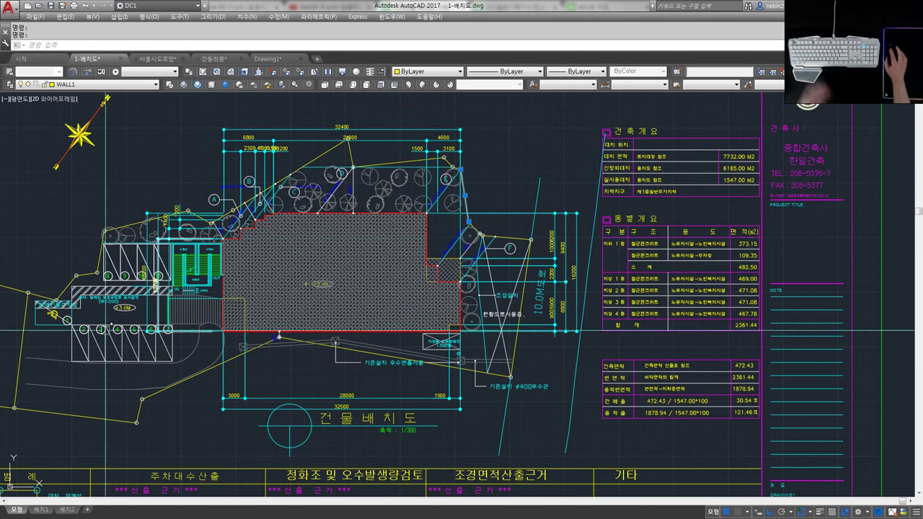
key(ctrl+1)
drag(25, 393, 164, 249)
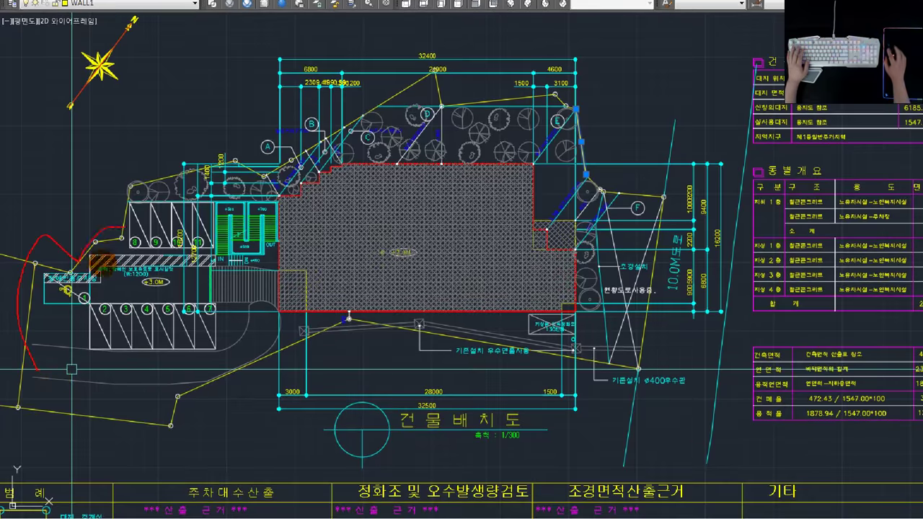
key(ctrl+0)
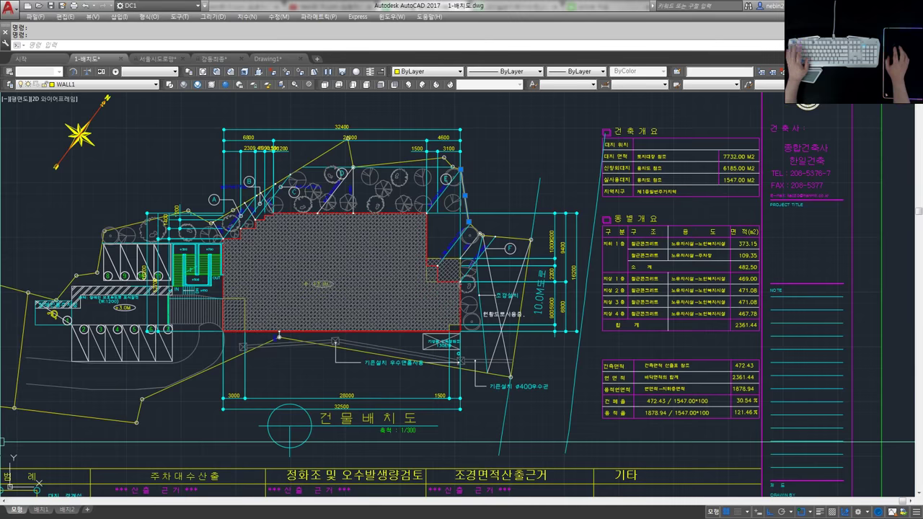
- Pan and zoom across the compass, title block and area tables, then bring up the Naver map
middle_drag(673, 175, 540, 244)
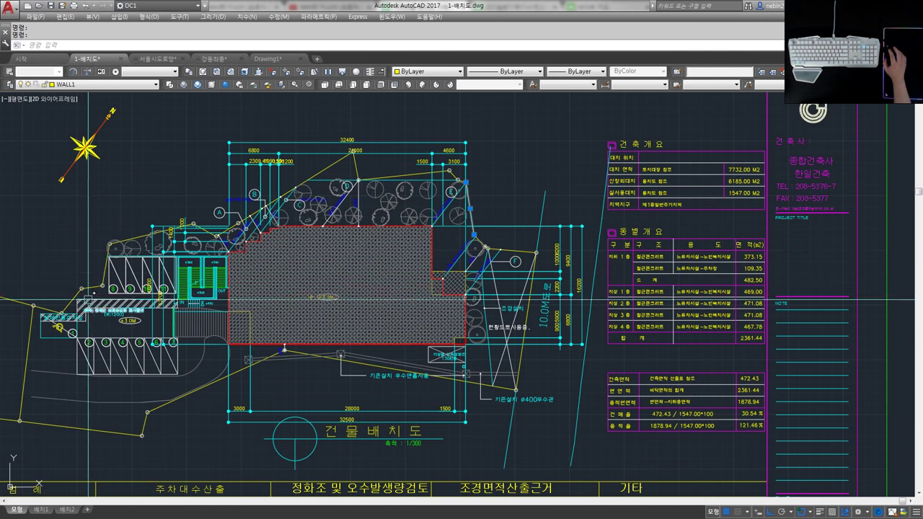
scroll(750, 184, up, 1)
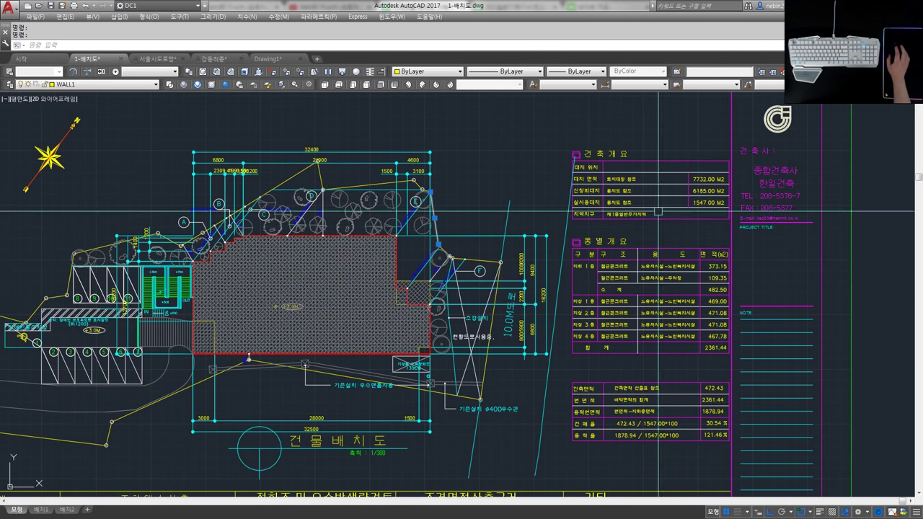
scroll(751, 184, up, 1)
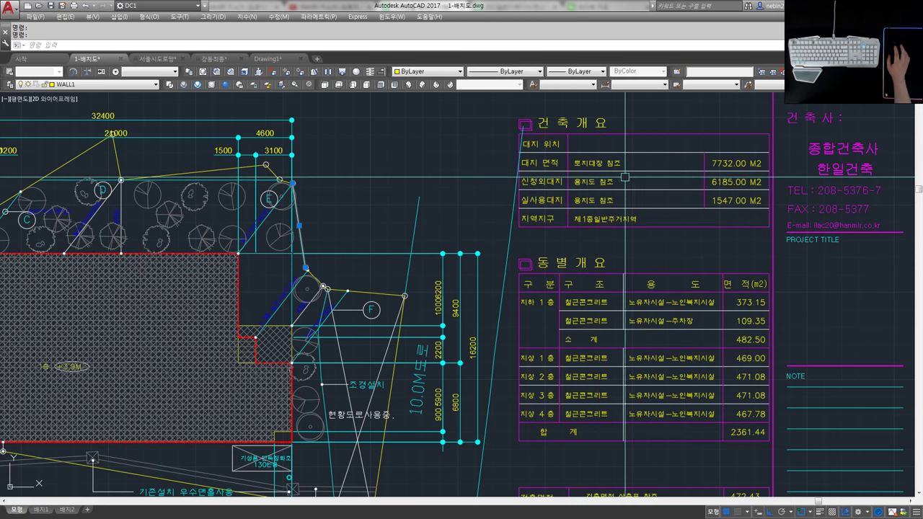
scroll(762, 161, up, 2)
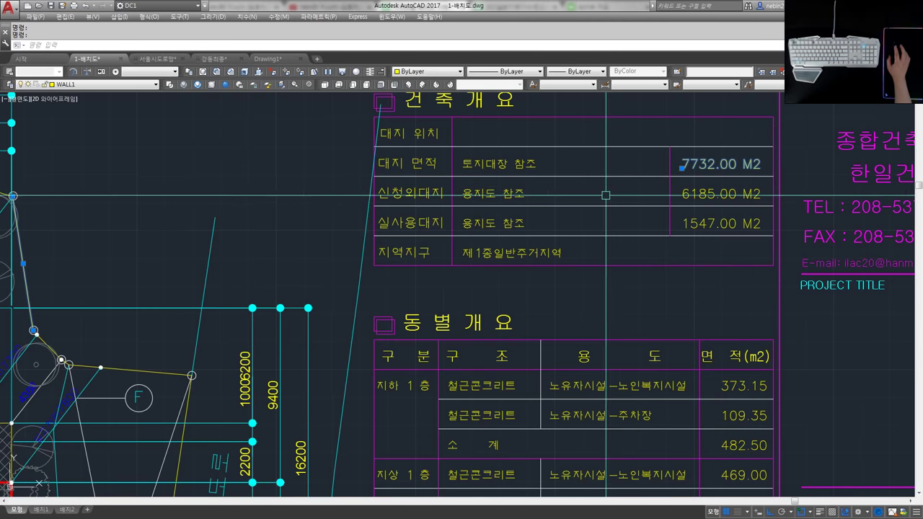
scroll(604, 192, down, 2)
middle_drag(494, 261, 709, 218)
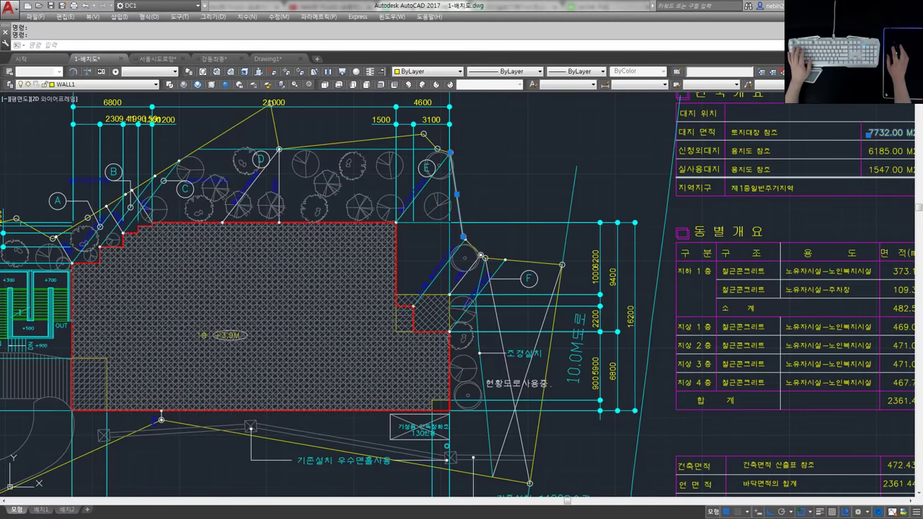
key(alt+Tab)
click(614, 9)
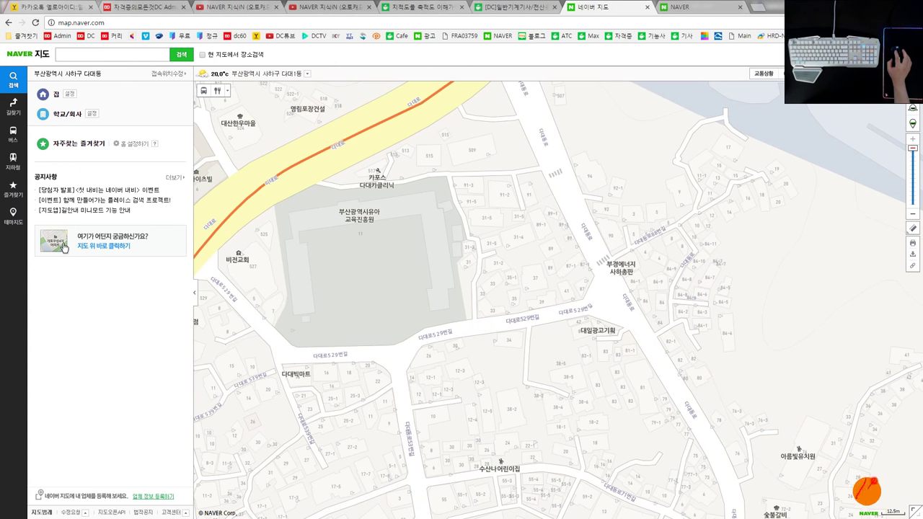
- Handwrite a 1/1200 scale note on the map, then clear it and shift the map right
drag(877, 482, 877, 495)
mouse_move(883, 481)
mouse_down()
mouse_move(882, 493)
mouse_move(905, 490)
mouse_up()
drag(864, 445, 866, 462)
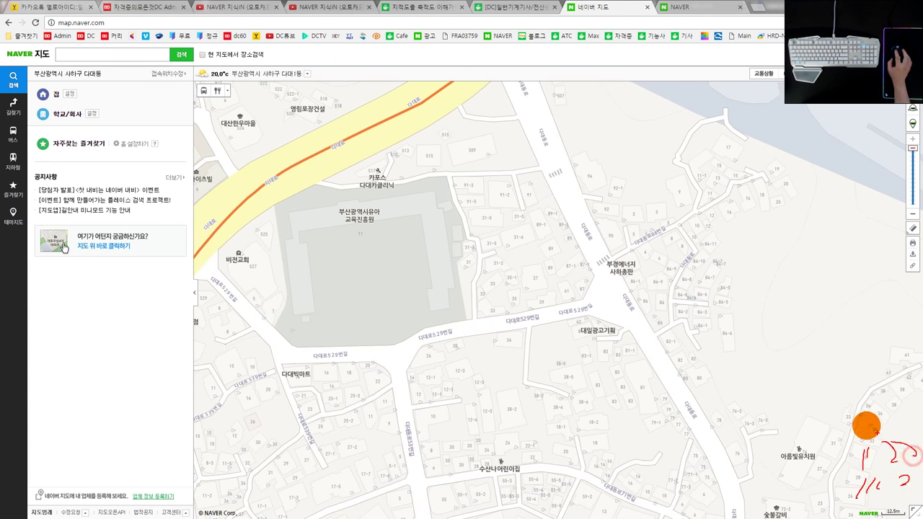
mouse_move(781, 352)
mouse_down()
mouse_move(776, 375)
mouse_move(800, 392)
mouse_up()
mouse_move(831, 355)
mouse_down()
mouse_move(830, 373)
mouse_move(858, 371)
mouse_up()
drag(860, 353, 866, 372)
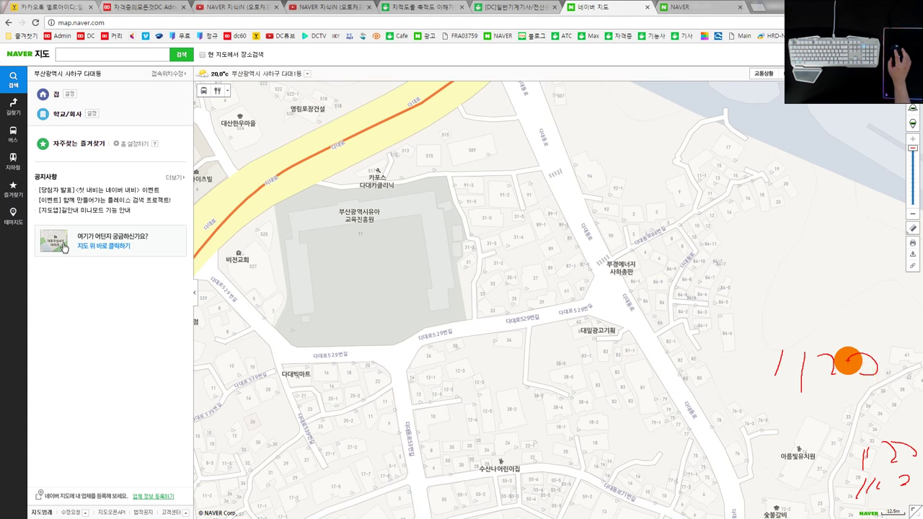
mouse_move(735, 334)
mouse_down()
mouse_move(729, 375)
mouse_move(790, 349)
mouse_up()
click(718, 382)
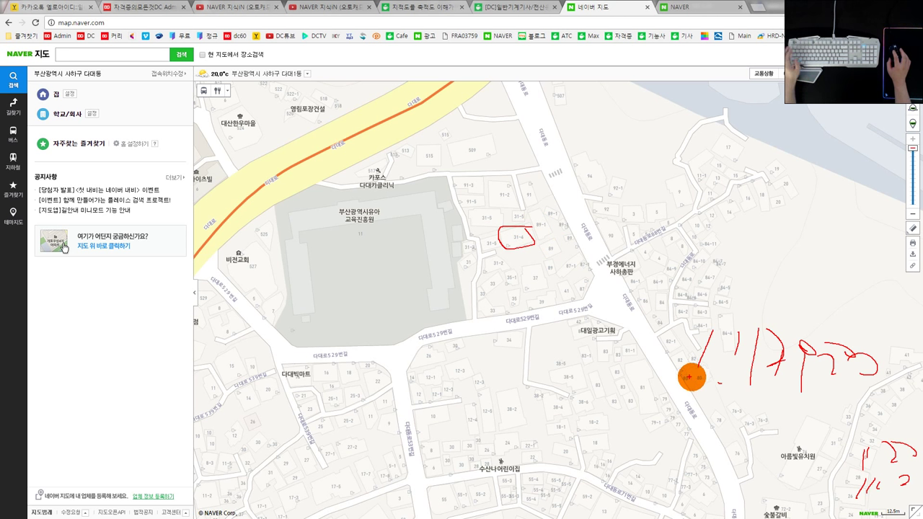
key(Escape)
mouse_move(559, 274)
mouse_down()
mouse_move(639, 285)
mouse_move(598, 301)
mouse_move(568, 256)
mouse_move(531, 238)
mouse_move(536, 249)
mouse_up()
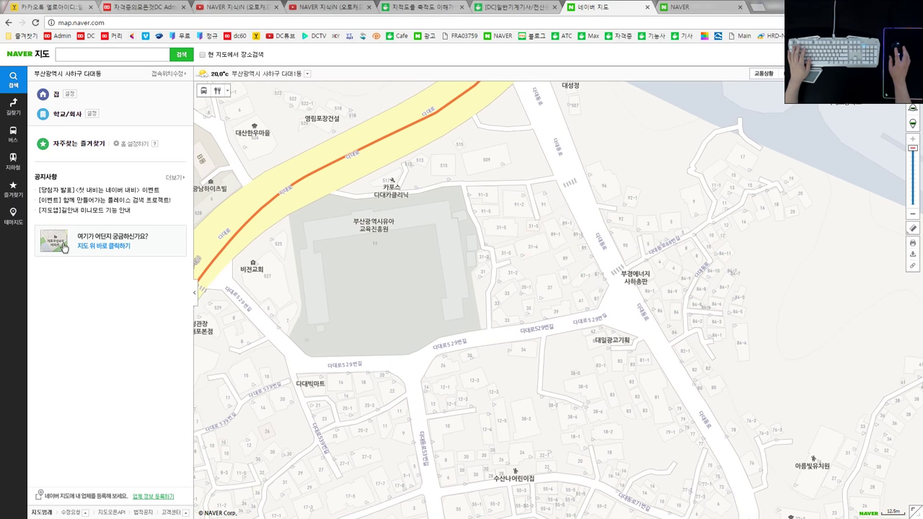
- Area-capture a 456×391 region of the map around lot 31-4
click(736, 63)
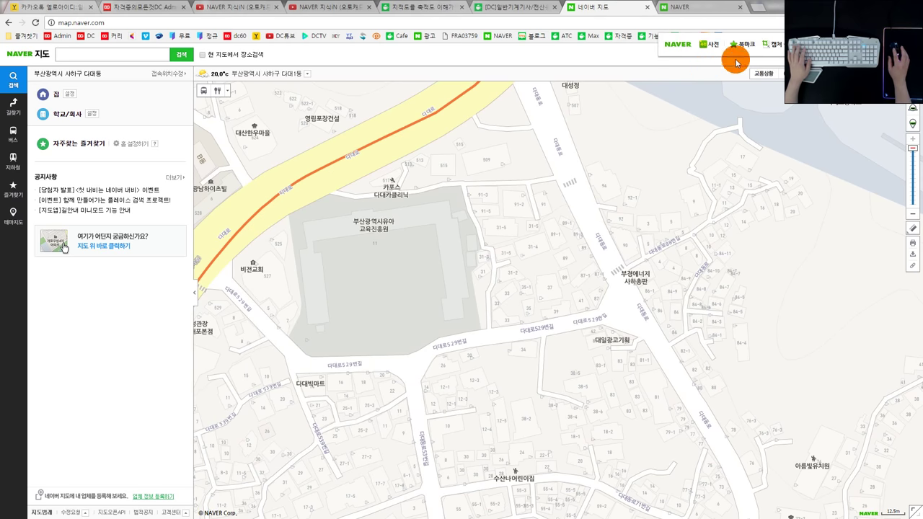
click(763, 48)
click(703, 64)
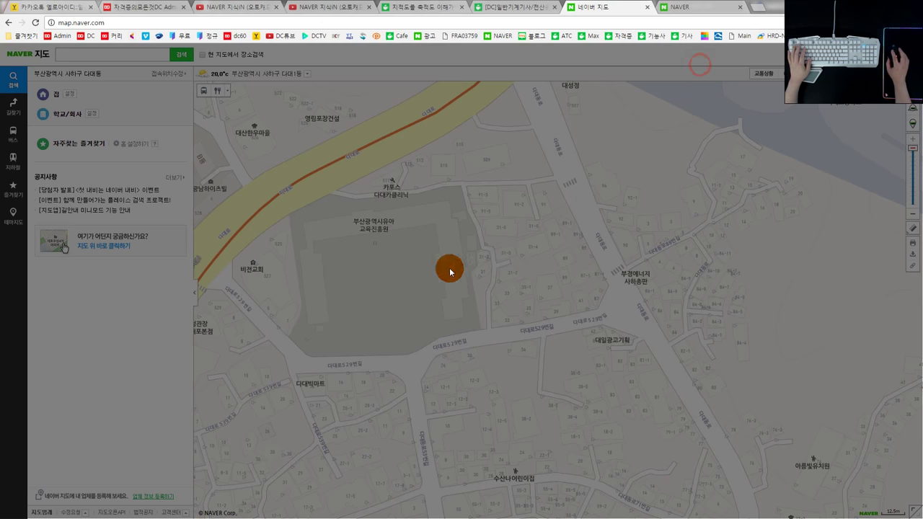
drag(421, 167, 639, 353)
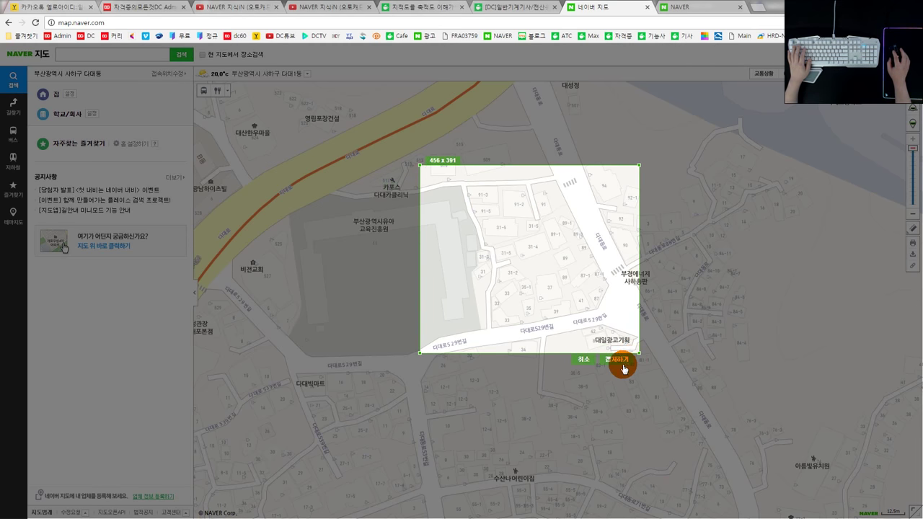
- Save the capture to the Desktop as 2017-04-21.jpeg, close the preview, and return to AutoCAD
click(620, 364)
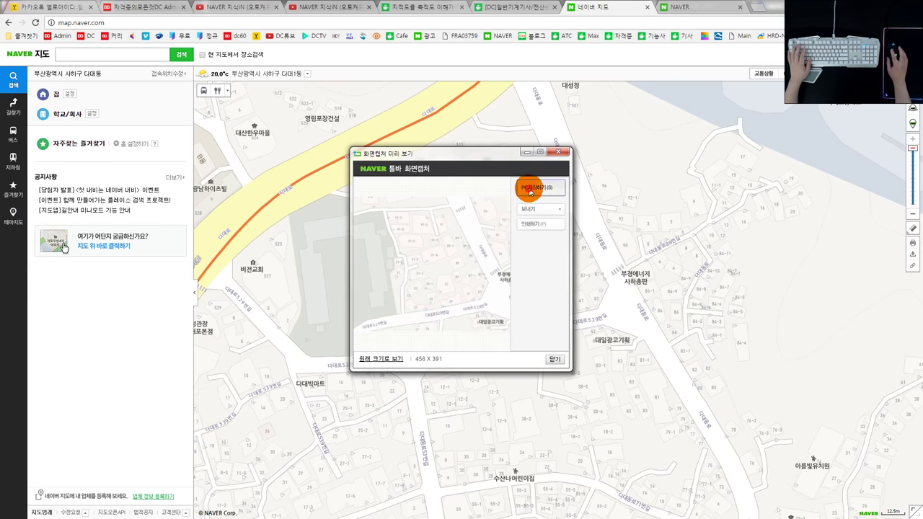
key(s)
click(303, 196)
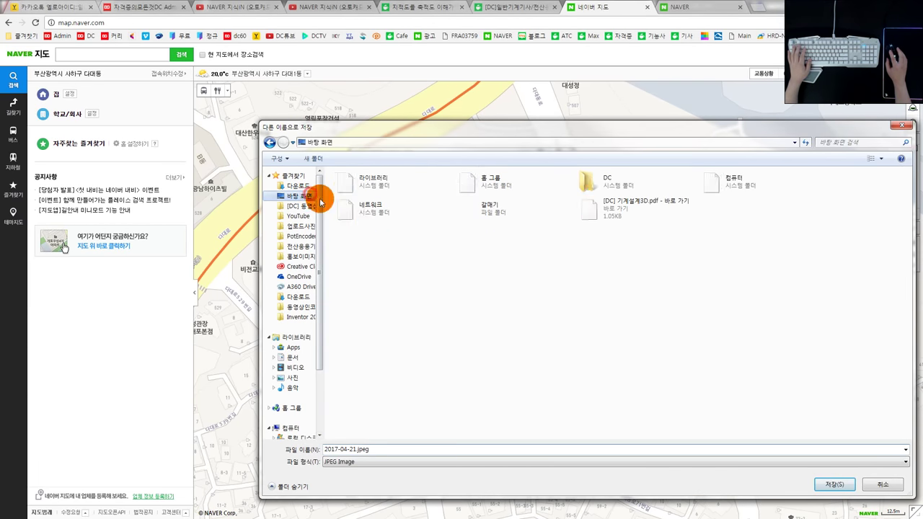
click(830, 483)
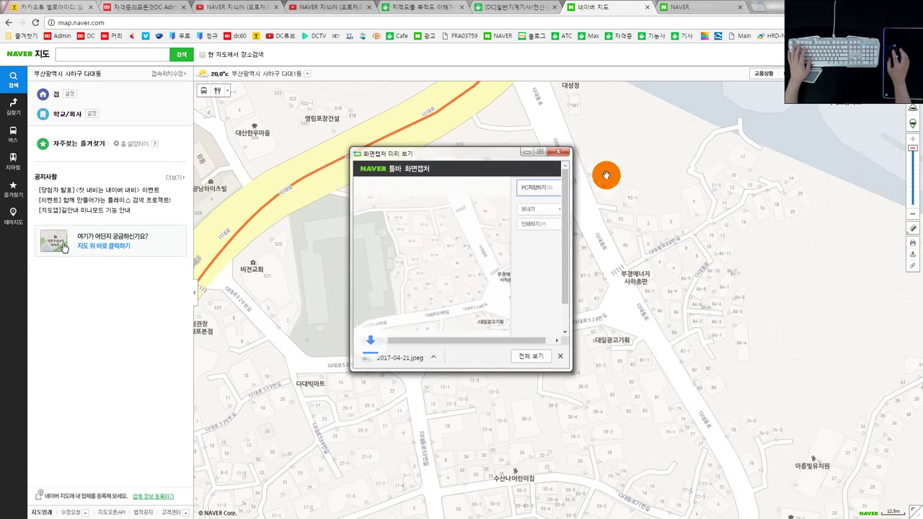
click(562, 154)
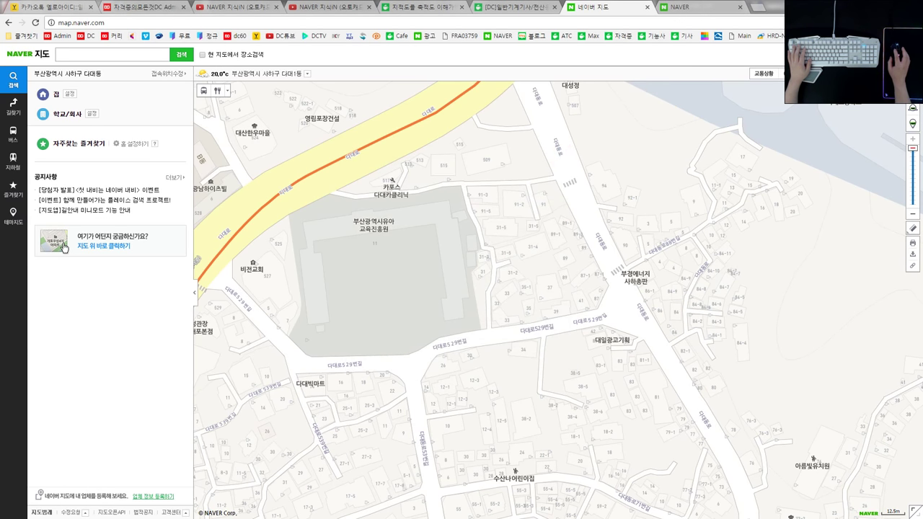
key(alt+Tab)
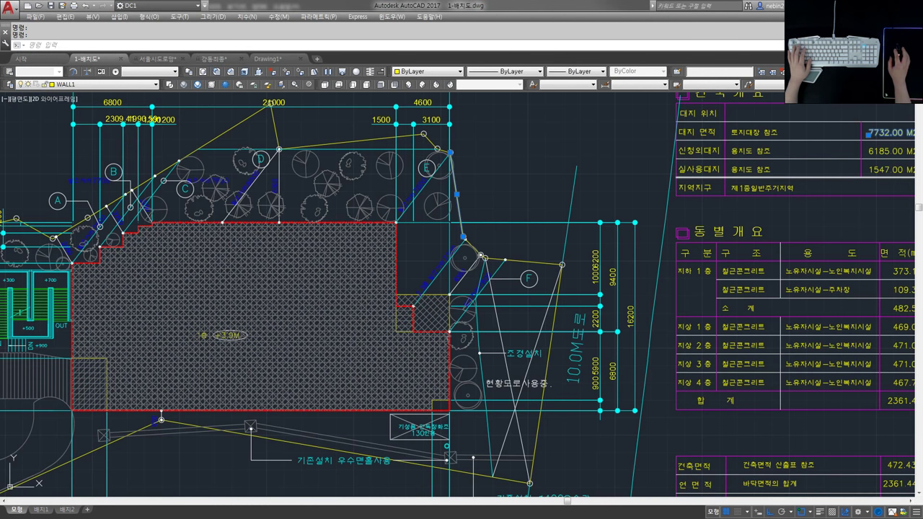
- Attach the captured map image into Drawing1 at scale 1 and 0° rotation, centred in view
click(285, 57)
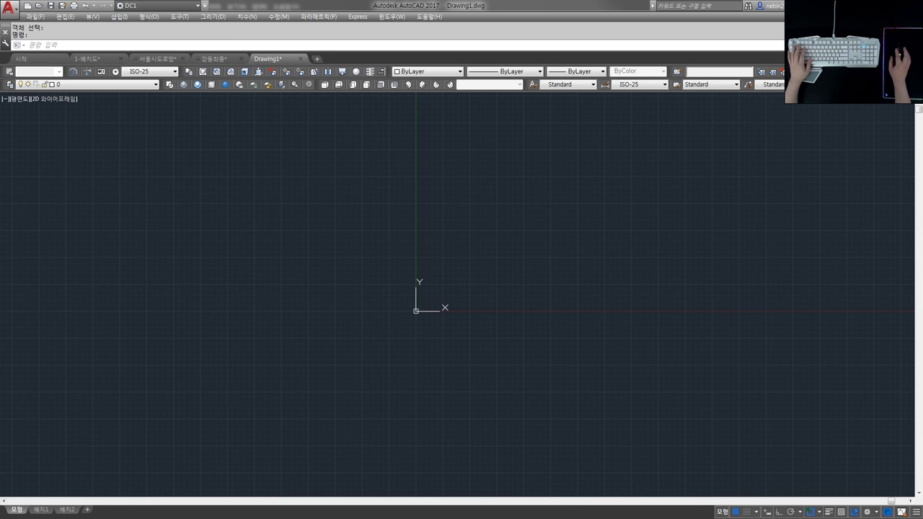
double_click(397, 5)
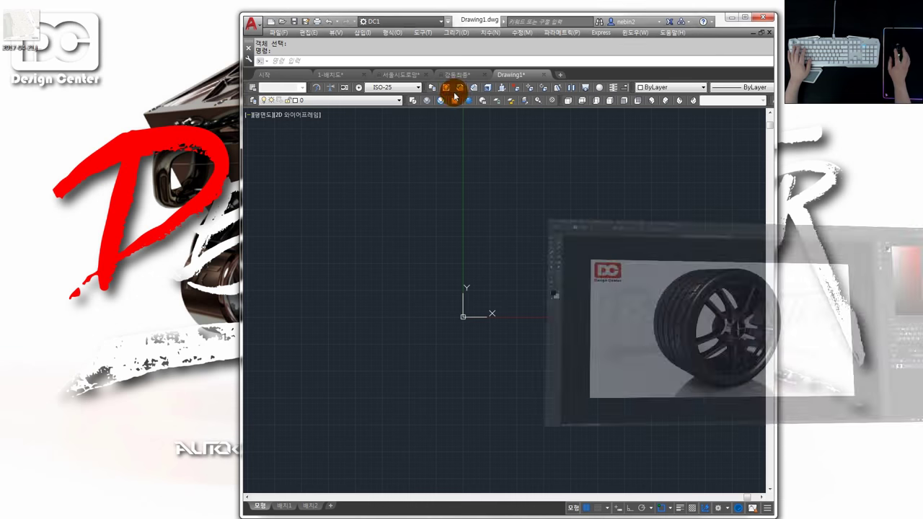
click(505, 262)
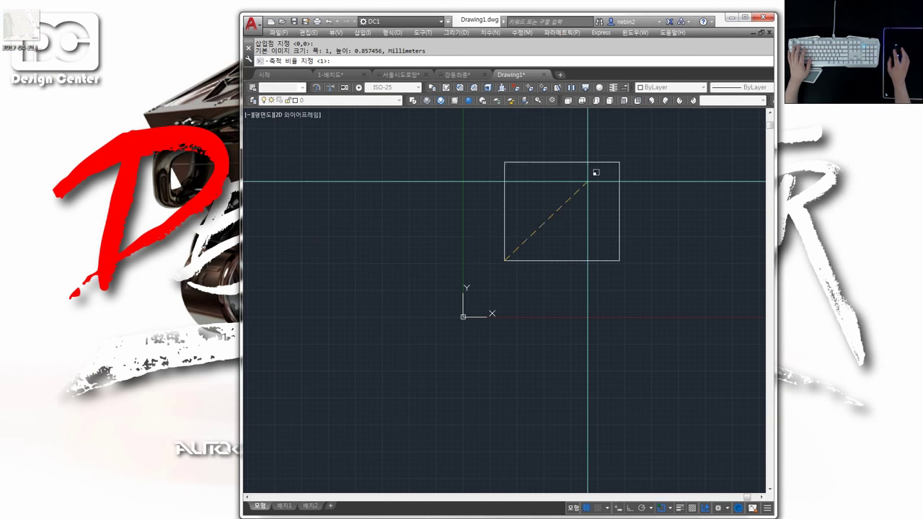
click(596, 173)
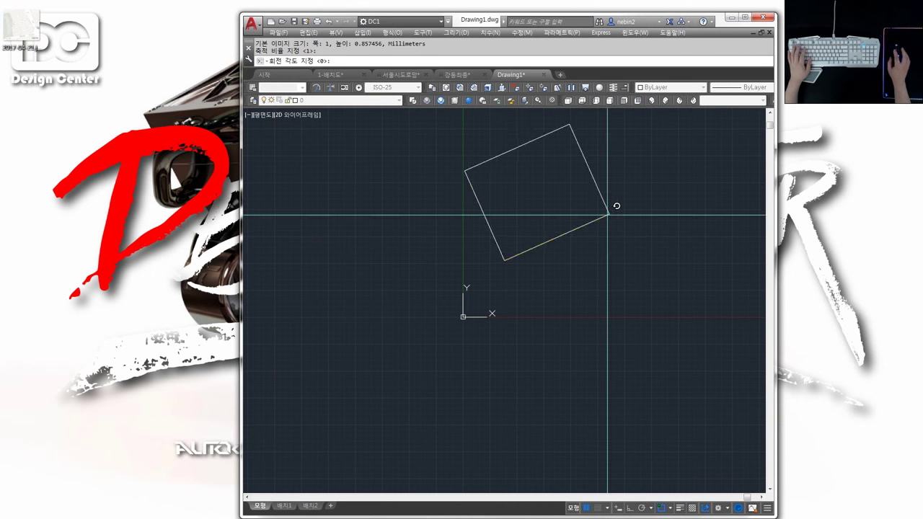
key(F8)
click(631, 264)
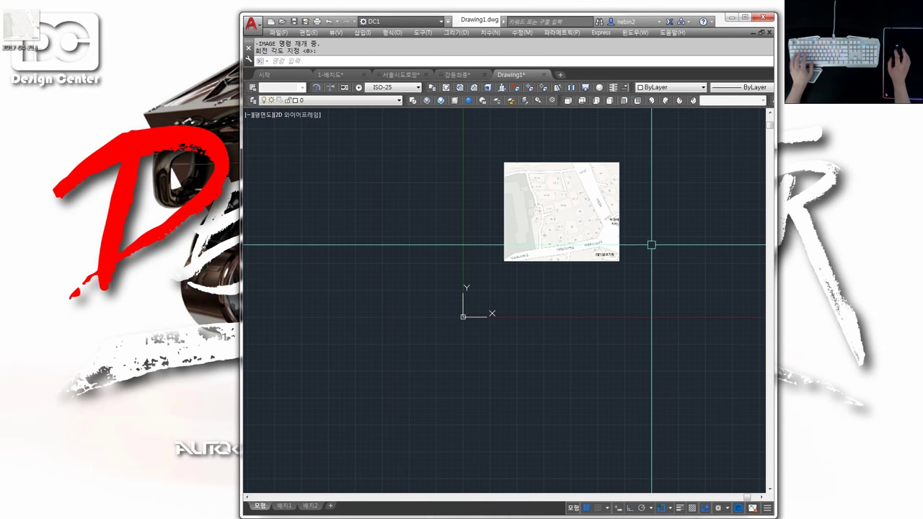
click(745, 17)
scroll(490, 232, up, 4)
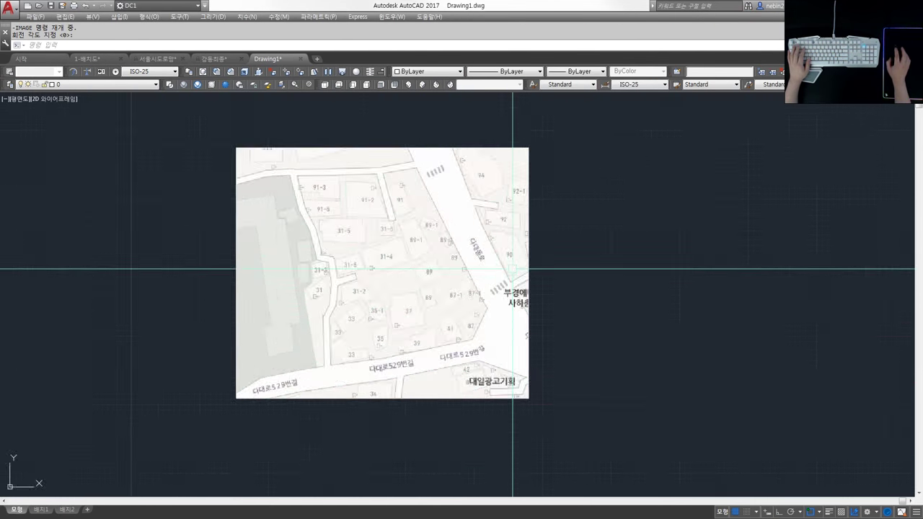
scroll(383, 278, up, 2)
scroll(383, 278, down, 2)
scroll(358, 229, down, 2)
mouse_move(358, 229)
middle_down()
mouse_move(437, 278)
mouse_move(485, 264)
middle_up()
- Zoom to parcel 31-5 and trace its left edge and stepped top edge with lines
scroll(437, 279, up, 4)
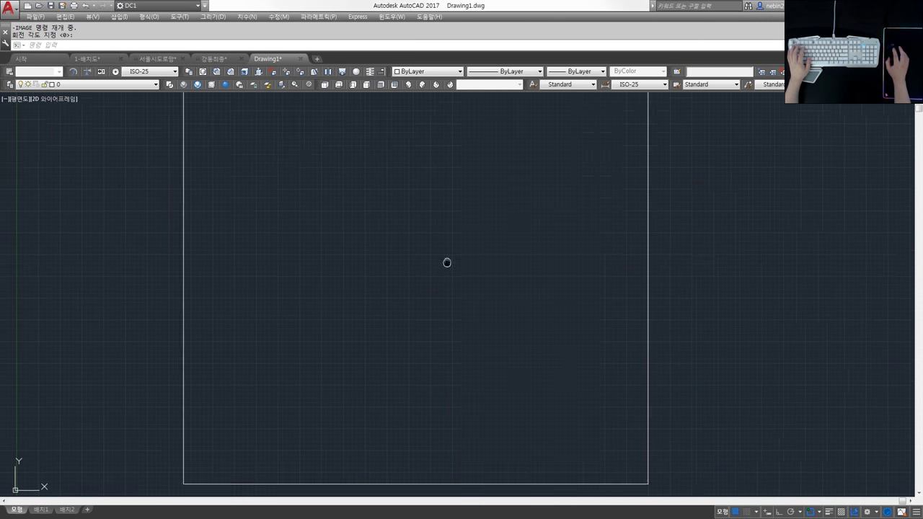
scroll(423, 231, up, 2)
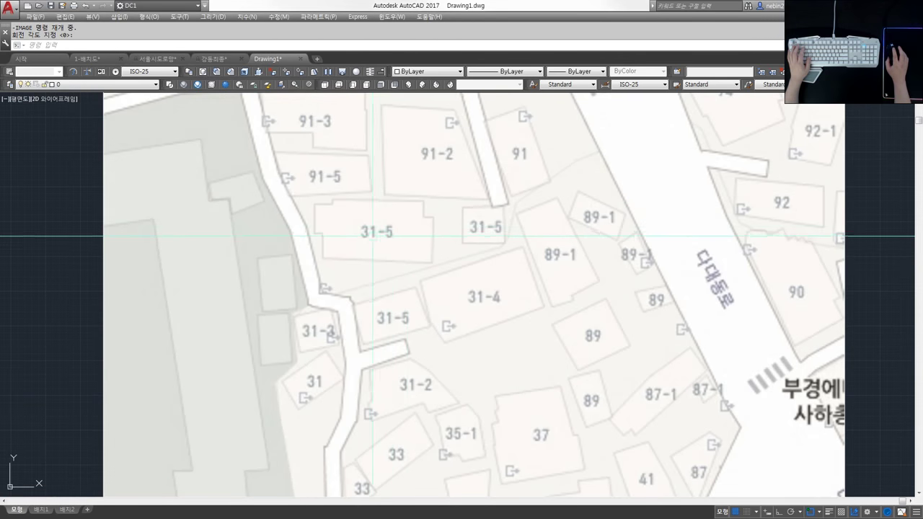
middle_drag(350, 230, 408, 260)
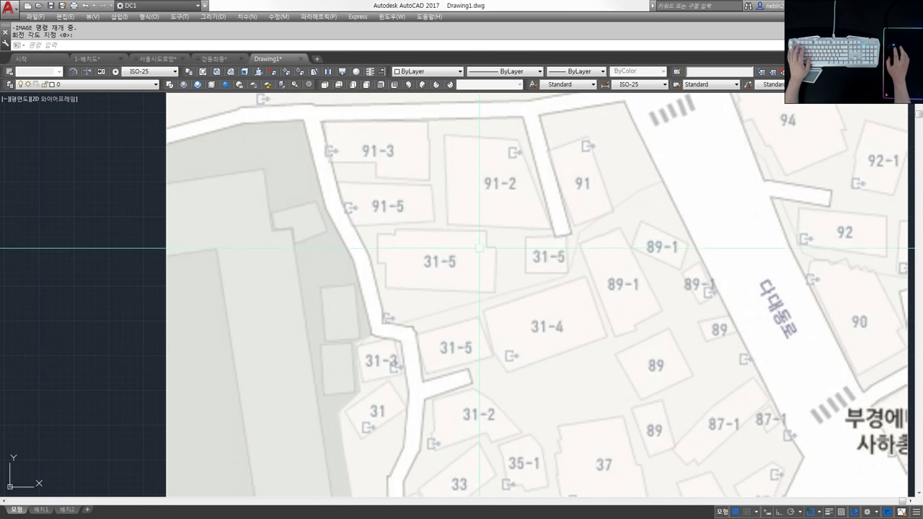
scroll(397, 249, up, 2)
scroll(353, 263, up, 2)
text(1)
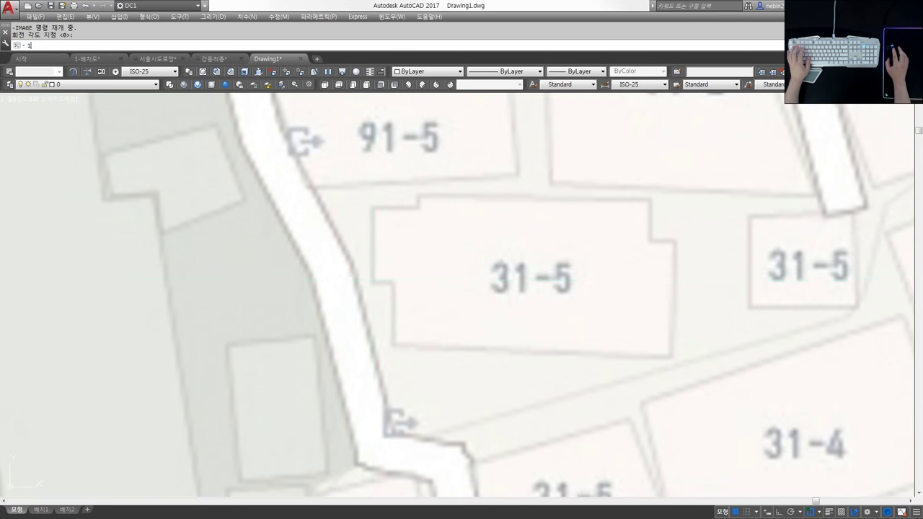
key(Return)
click(392, 197)
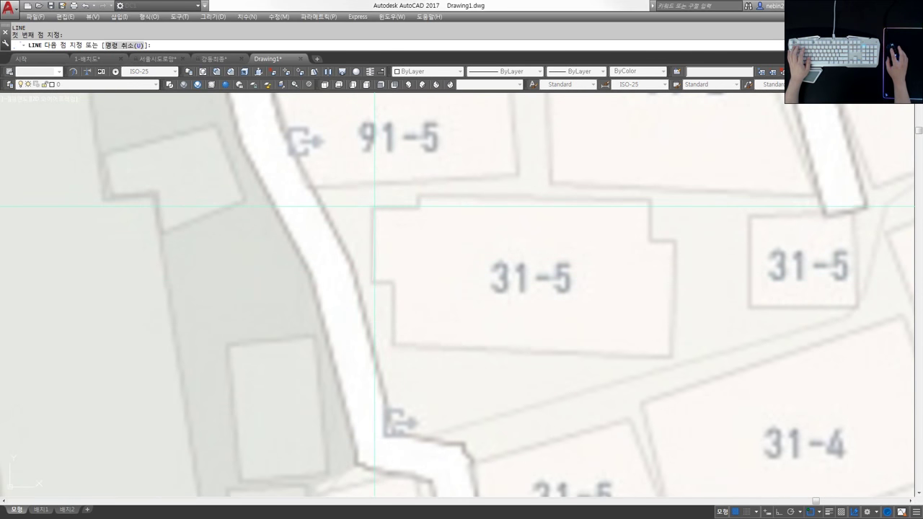
click(375, 284)
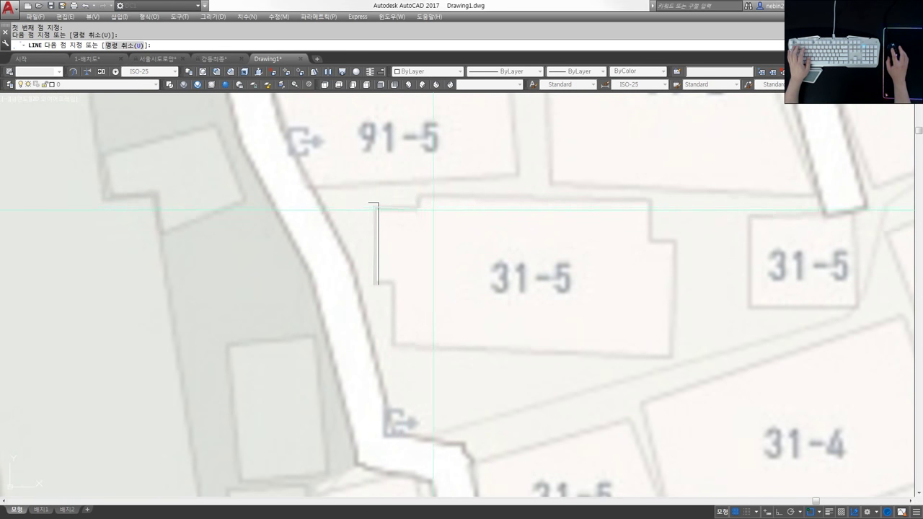
click(420, 205)
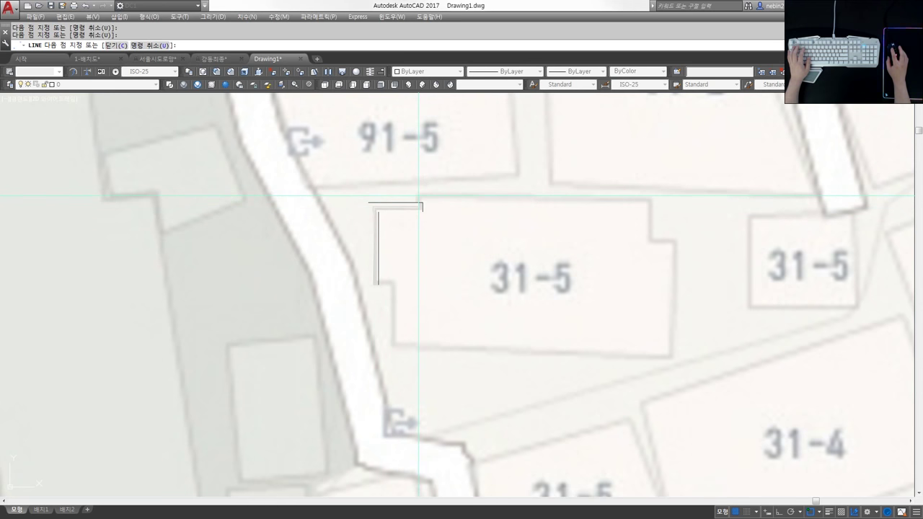
click(419, 196)
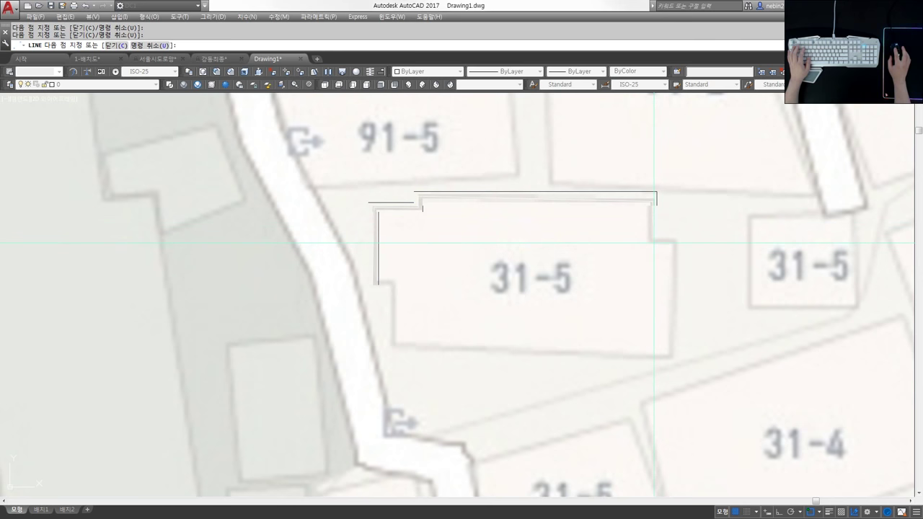
click(653, 241)
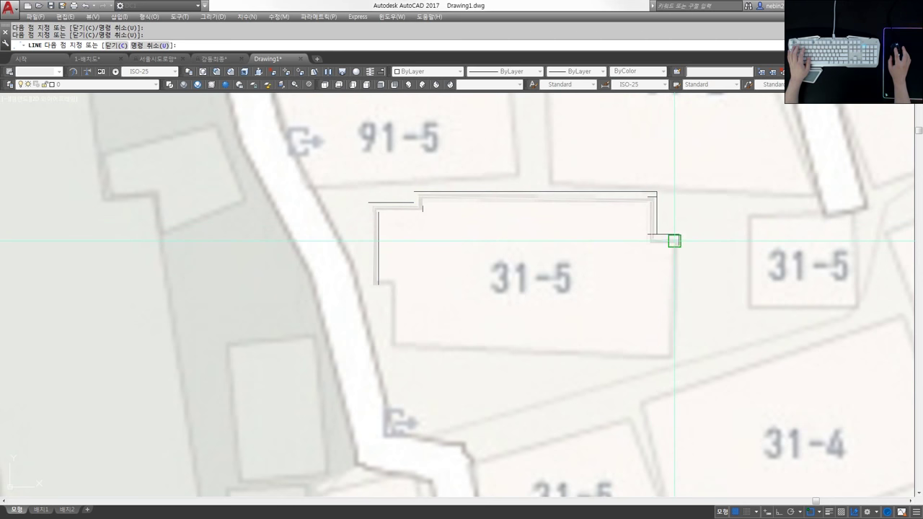
- Trace the right jog, right edge, bottom edge and lower-left jog to close the outline
click(674, 241)
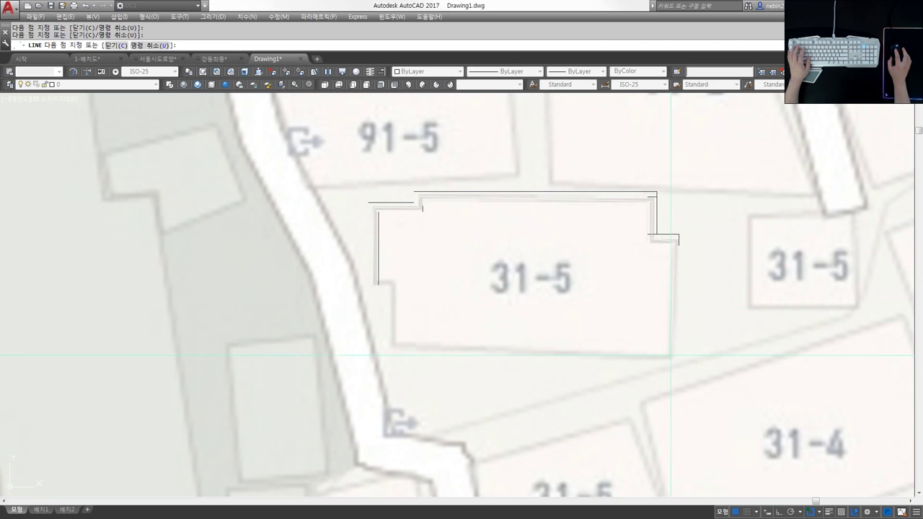
click(676, 358)
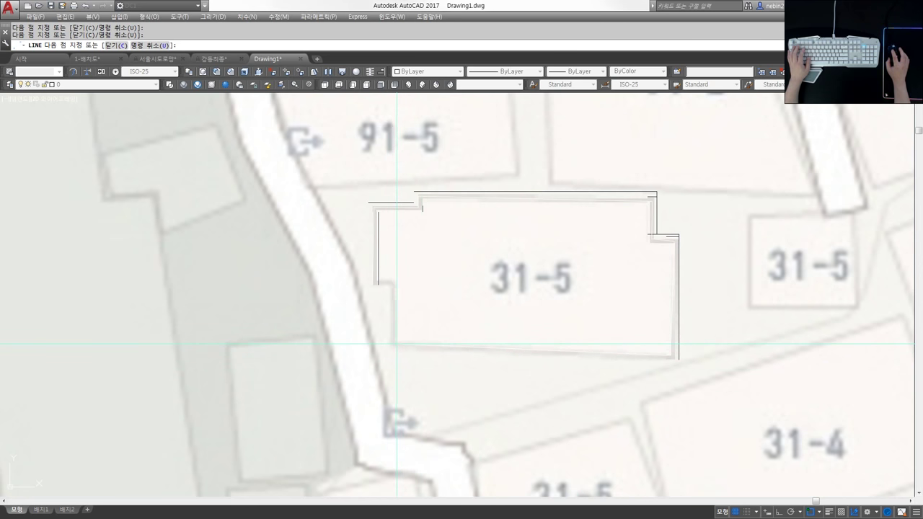
click(395, 344)
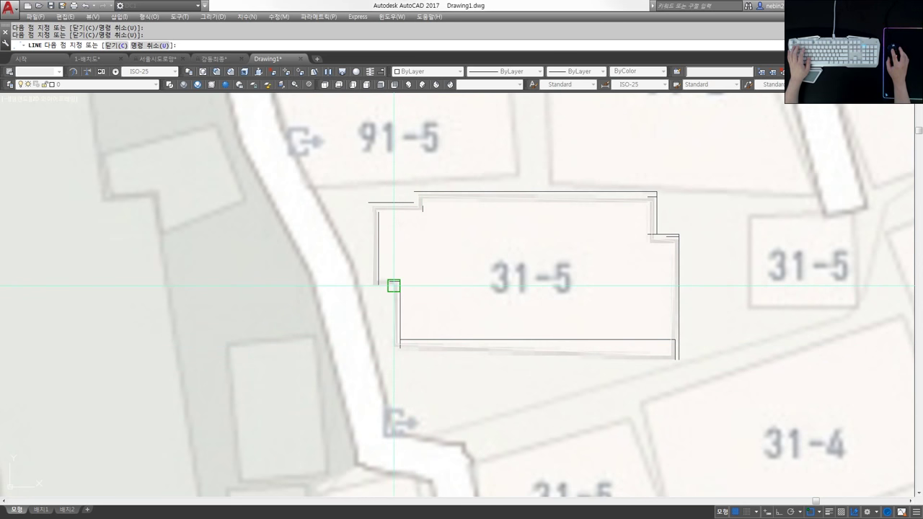
click(389, 281)
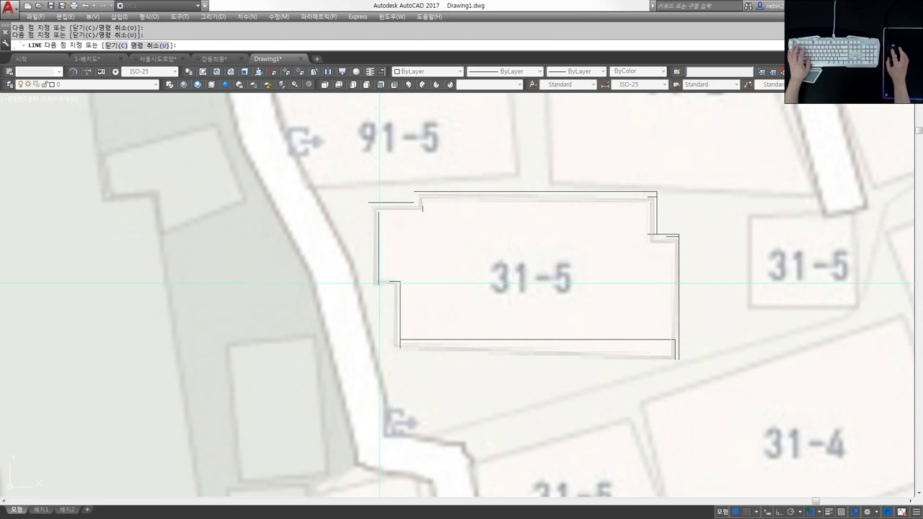
click(371, 277)
key(Escape)
scroll(416, 224, up, 2)
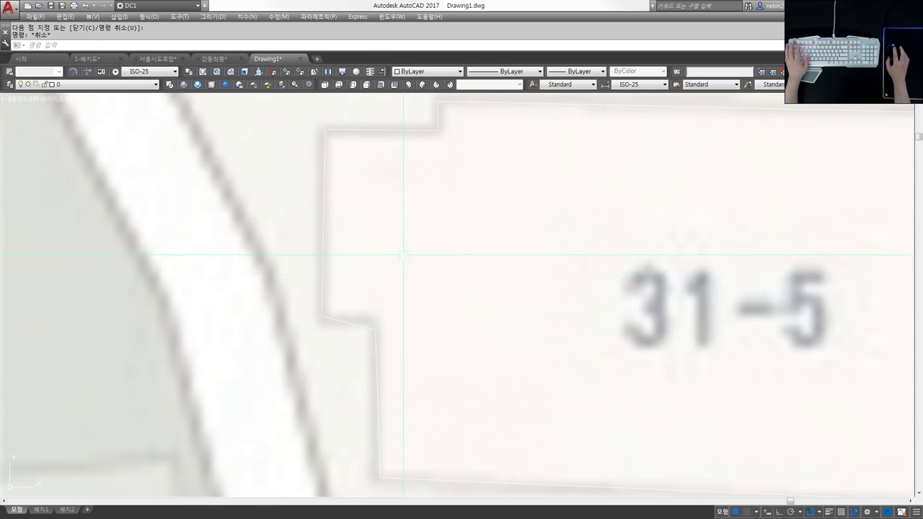
middle_drag(413, 306, 283, 328)
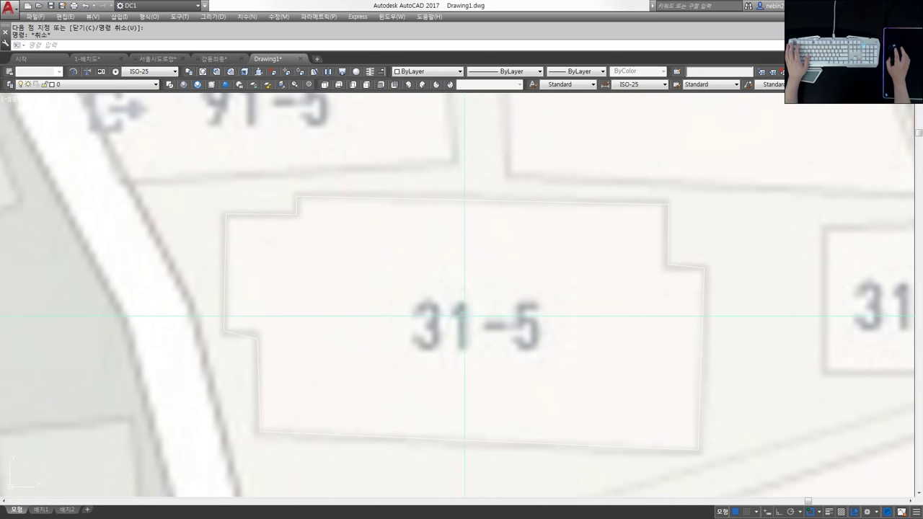
scroll(437, 263, down, 5)
scroll(469, 281, down, 3)
scroll(512, 294, down, 3)
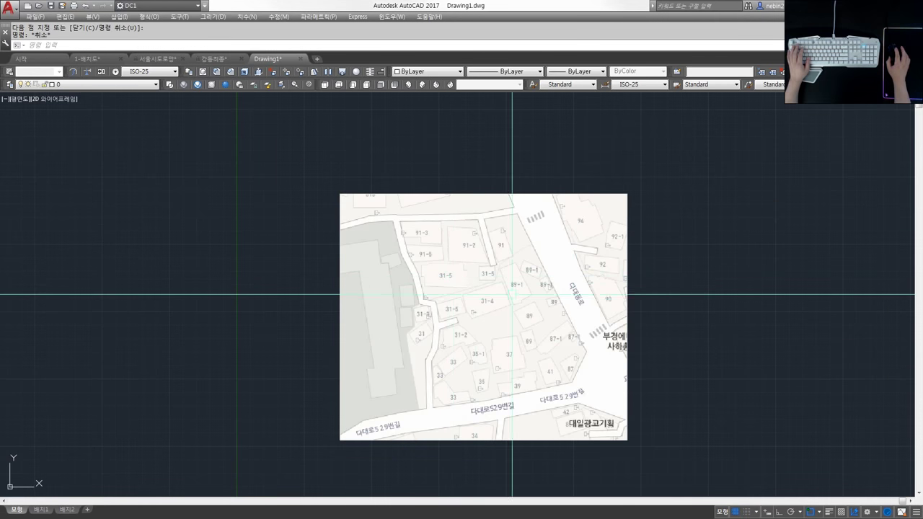
- Delete the inserted map image so only the traced outline remains
click(682, 346)
click(581, 313)
key(Delete)
scroll(449, 267, up, 4)
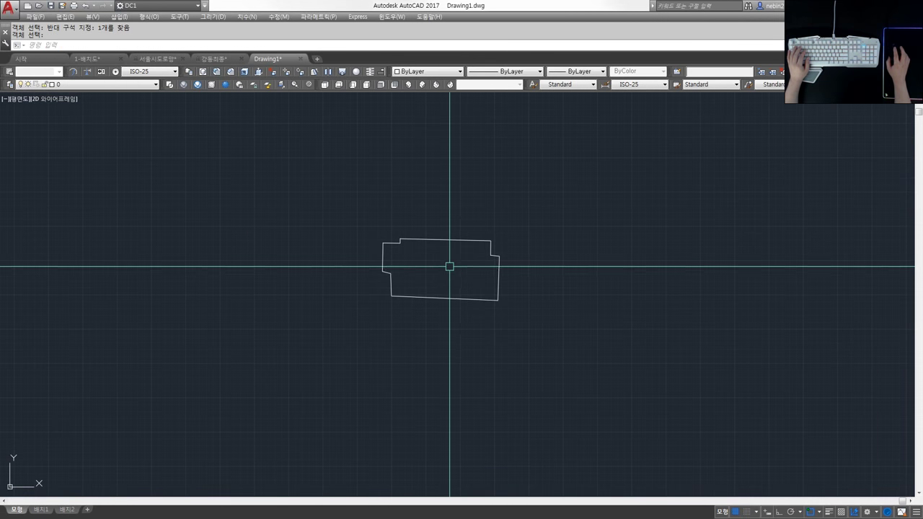
scroll(449, 267, up, 2)
scroll(383, 295, up, 2)
- Try a linear dimension (DLI) across the bottom edge, then cancel it
text(dli)
key(Return)
click(323, 340)
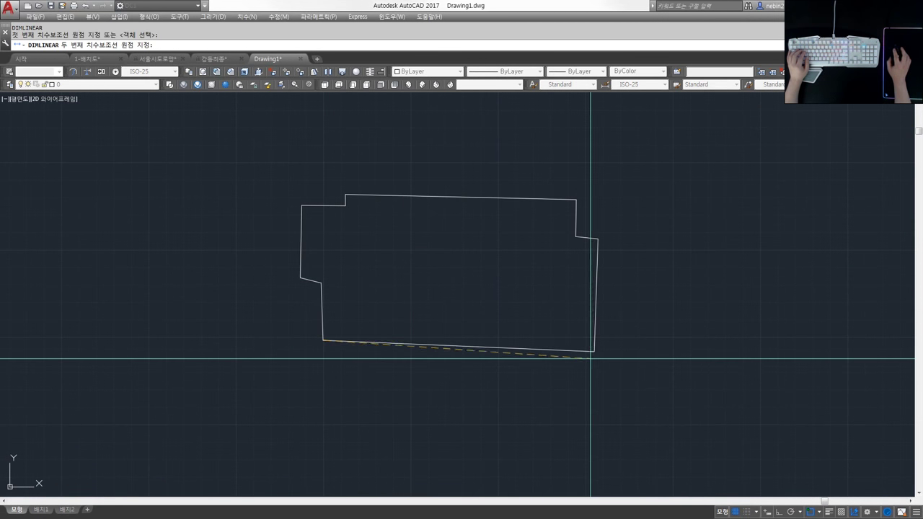
click(592, 353)
key(Escape)
text(ww)
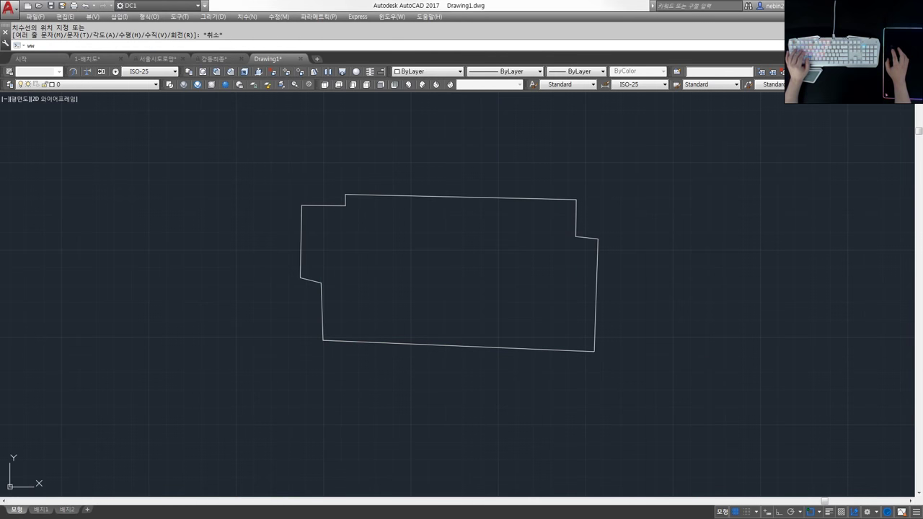
key(Return)
key(Escape)
key(Escape)
- Add an aligned 19417.2 dimension below the outline's bottom edge
click(323, 339)
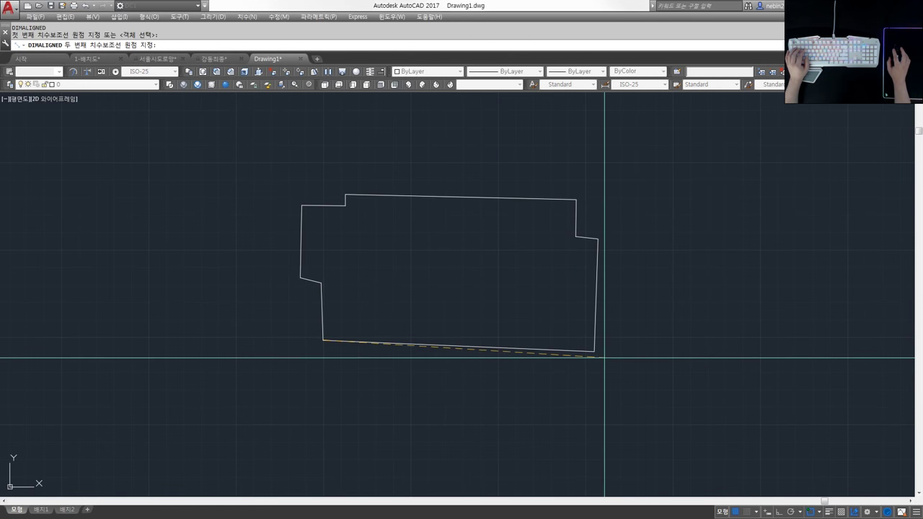
click(594, 351)
click(474, 401)
scroll(474, 402, up, 5)
scroll(457, 373, down, 3)
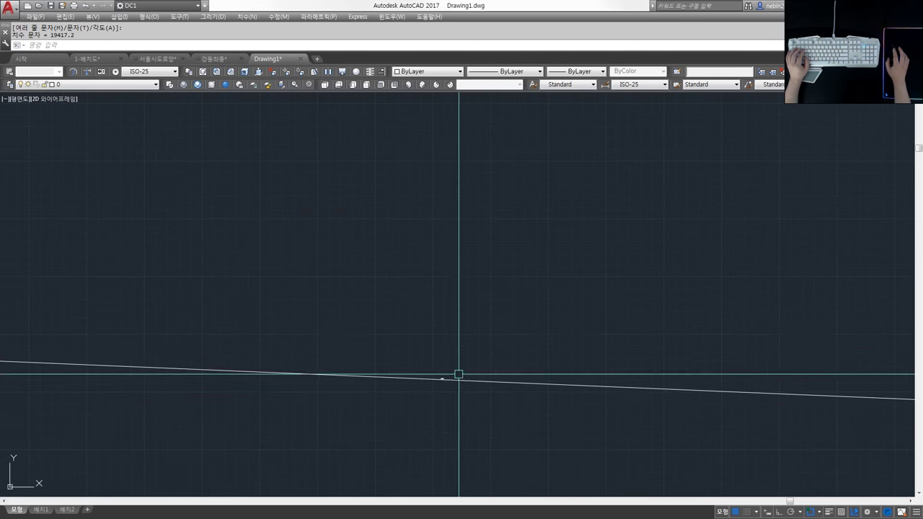
scroll(419, 393, down, 2)
scroll(372, 401, down, 2)
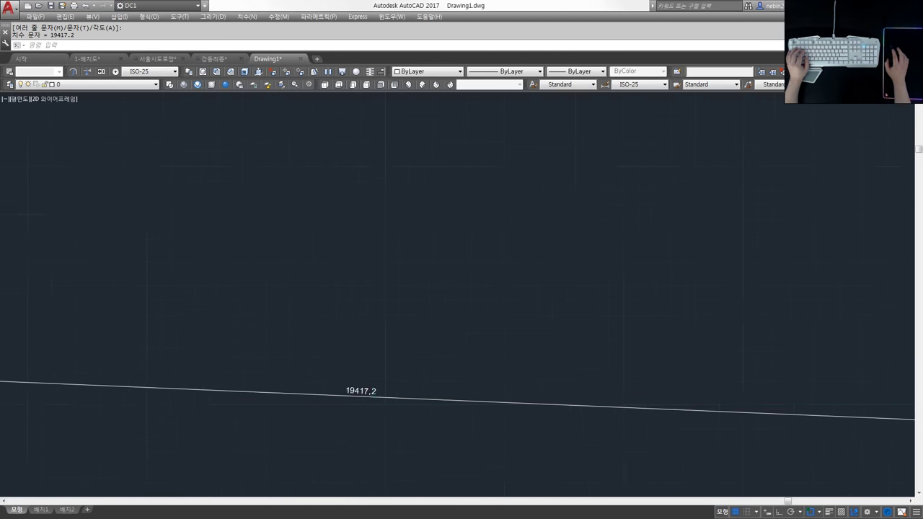
scroll(381, 396, down, 2)
scroll(412, 389, down, 3)
scroll(430, 394, down, 2)
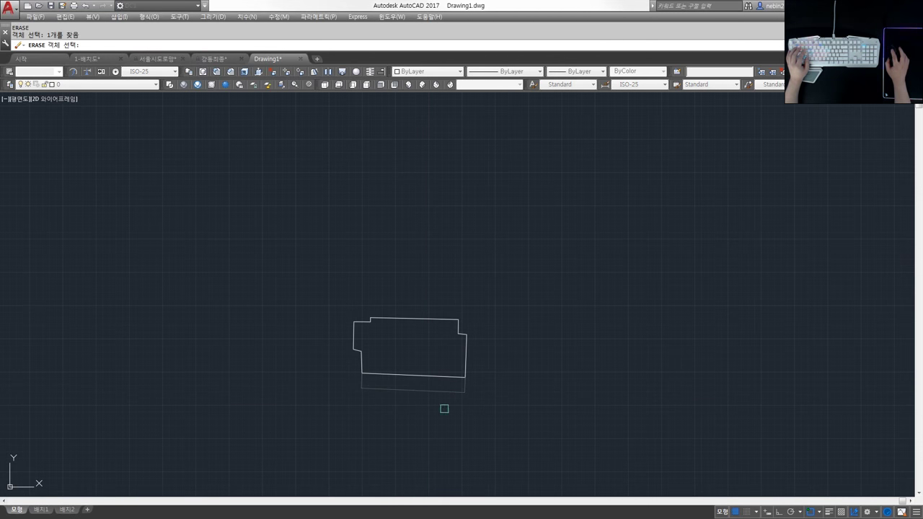
- Move the traced outline toward the drawing origin
scroll(442, 406, down, 2)
scroll(488, 313, down, 3)
scroll(507, 303, up, 2)
text(5)
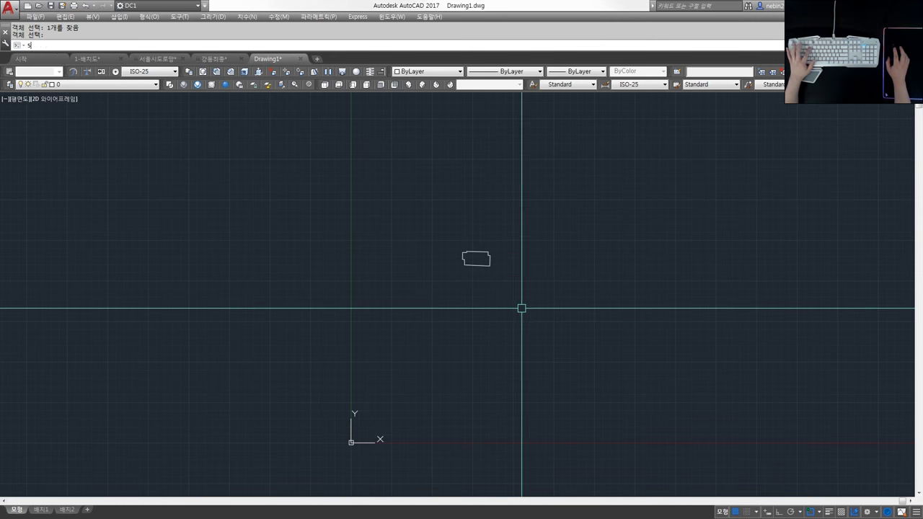
key(Return)
click(507, 287)
click(427, 434)
- Zoom All to show the whole drawing, then switch to the Naver map
text(z)
key(Return)
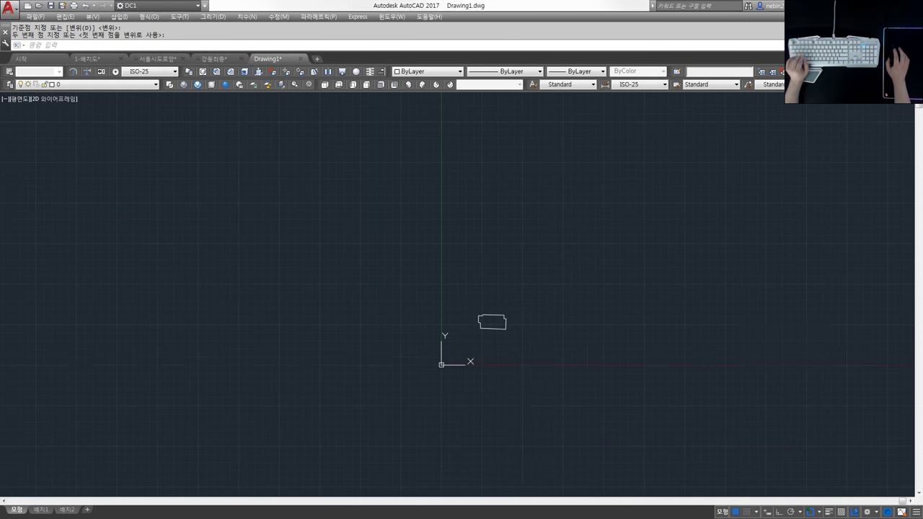
text(a)
key(Return)
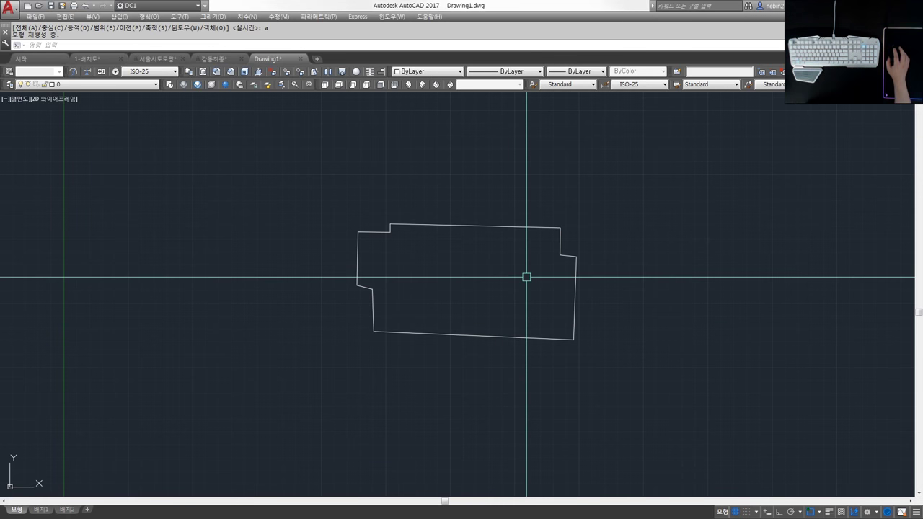
key(alt+Tab)
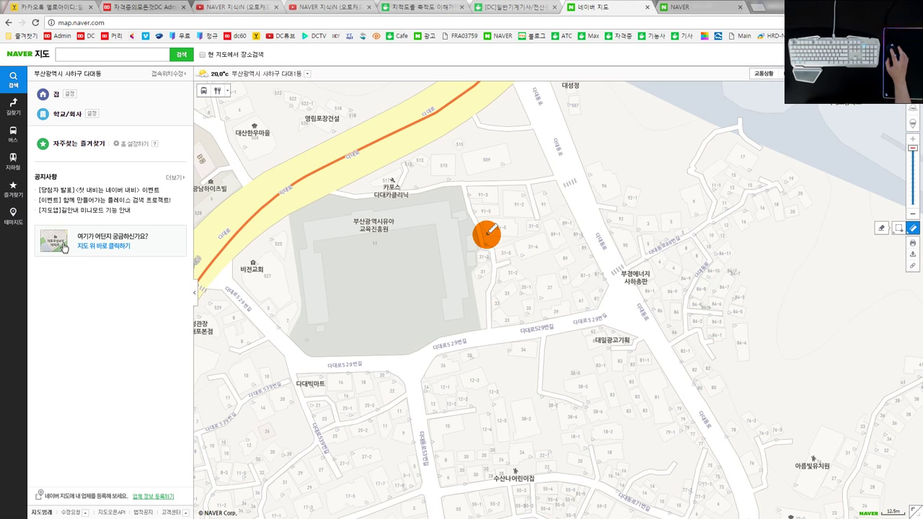
- Measure the building's bottom edge near parcel 31-5 on Naver Map as 17 m
click(486, 234)
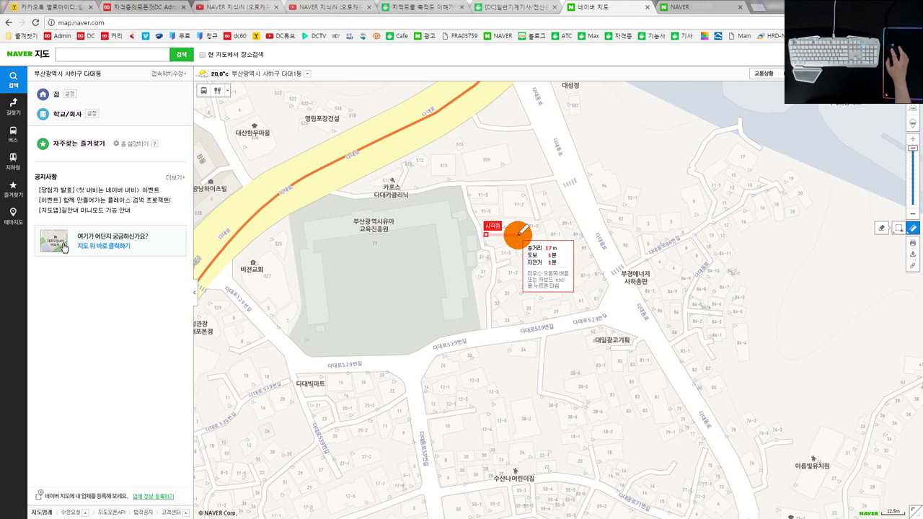
click(517, 234)
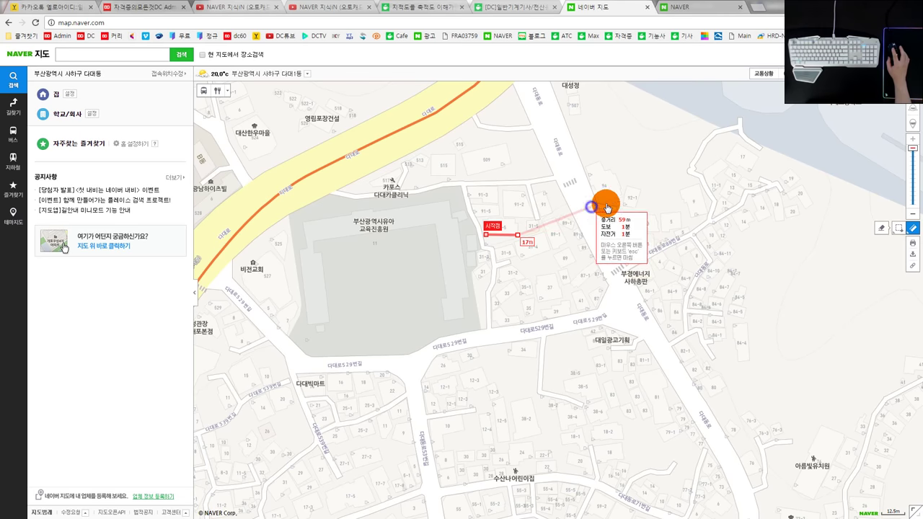
right_click(590, 208)
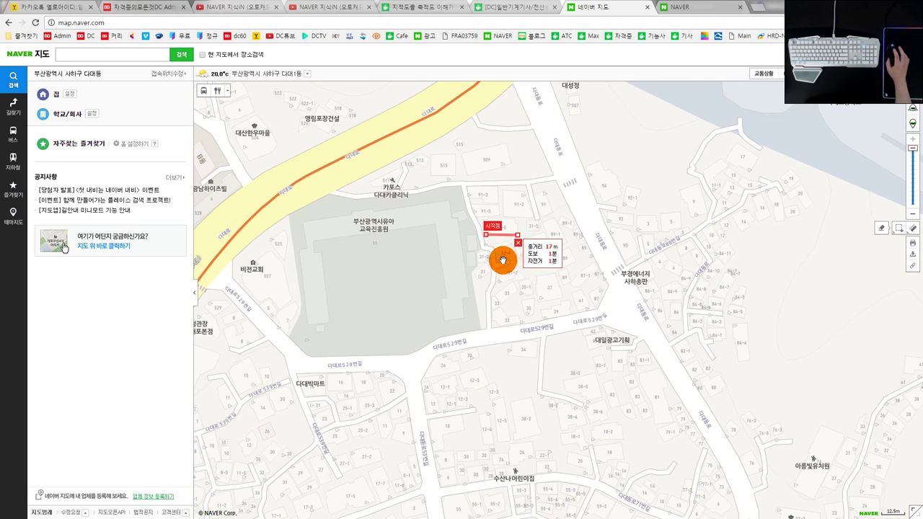
drag(517, 251, 511, 280)
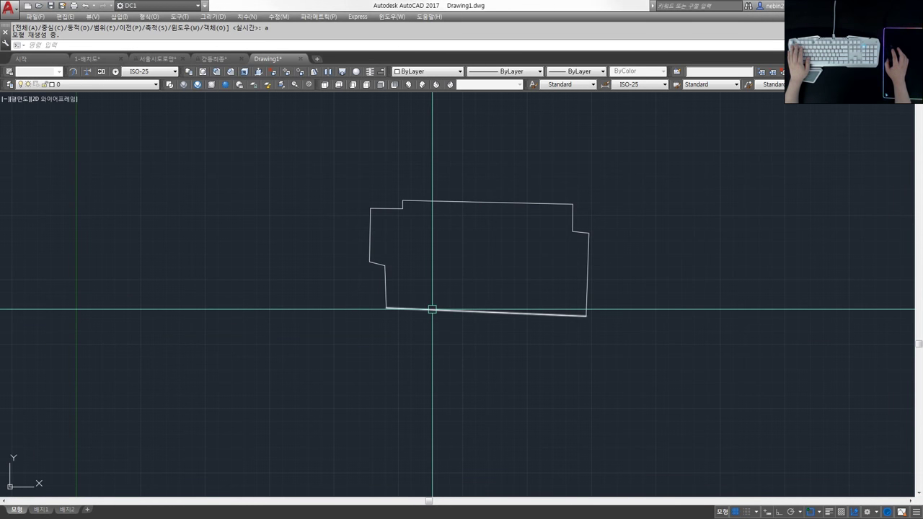
- Measure the outline's bottom edge with DIST (about 19400) and enter 17000 in Calculator
text(di)
key(Return)
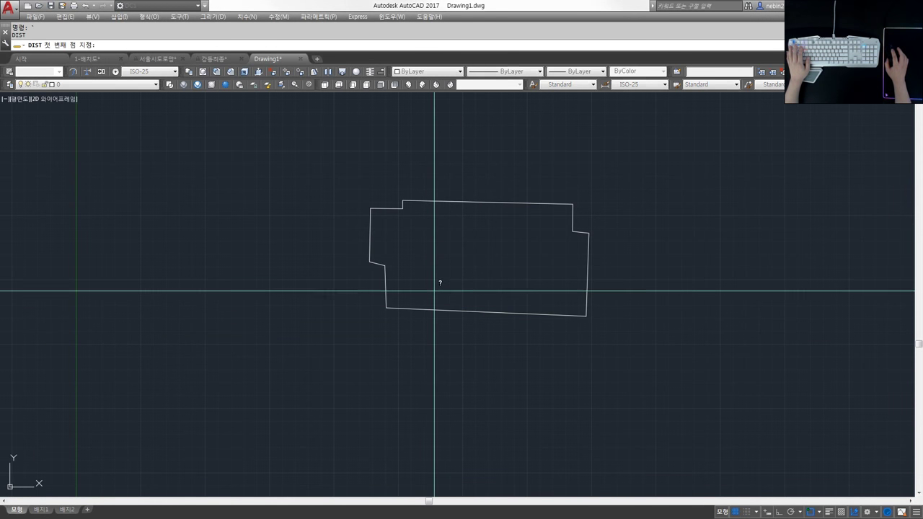
click(385, 308)
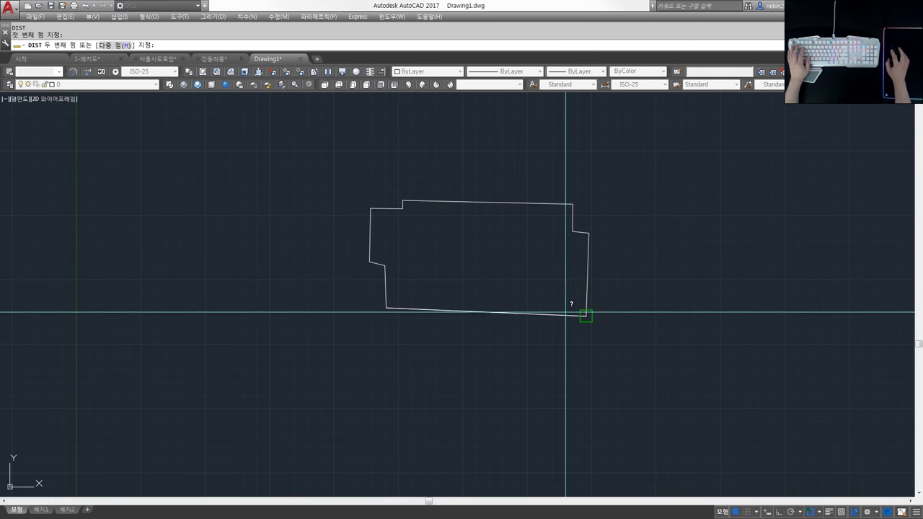
click(577, 313)
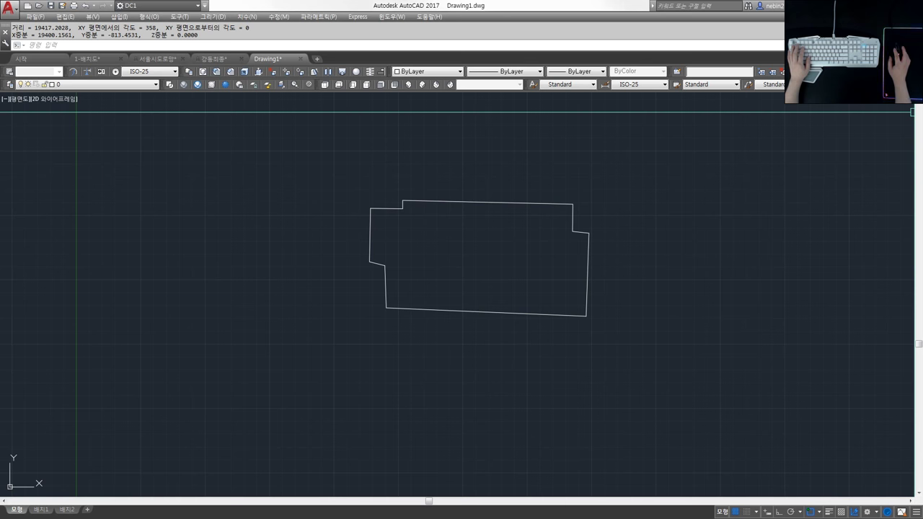
click(907, 125)
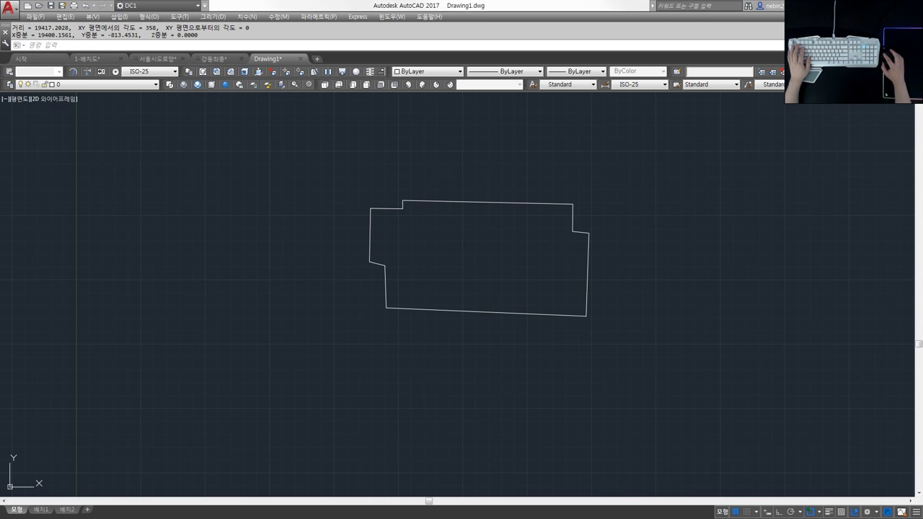
click(454, 206)
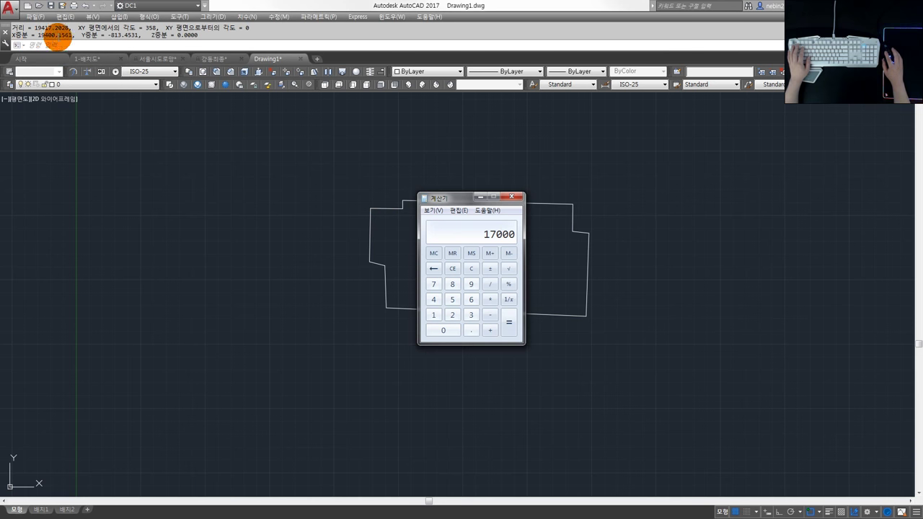
- Close the calculator, start SCALE and window-select the entire building outline
click(477, 197)
middle_drag(474, 282, 438, 279)
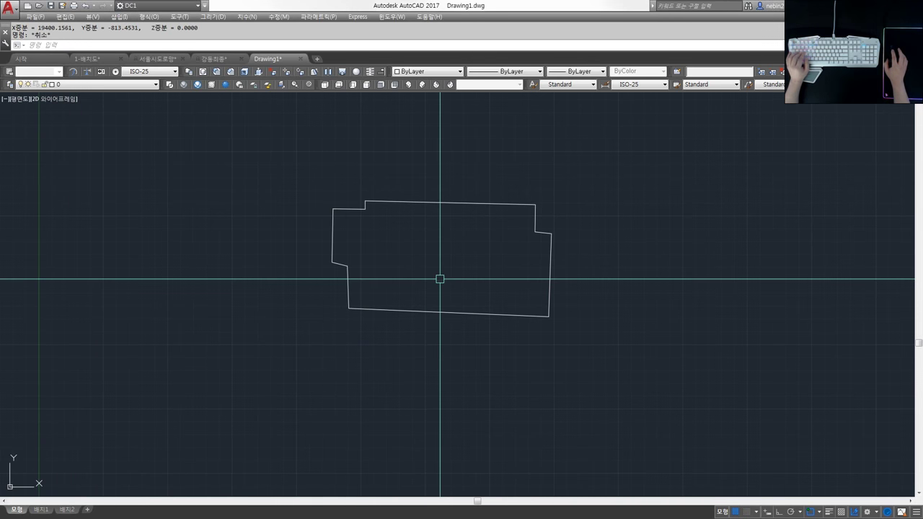
text(sc)
key(Return)
click(604, 323)
click(362, 202)
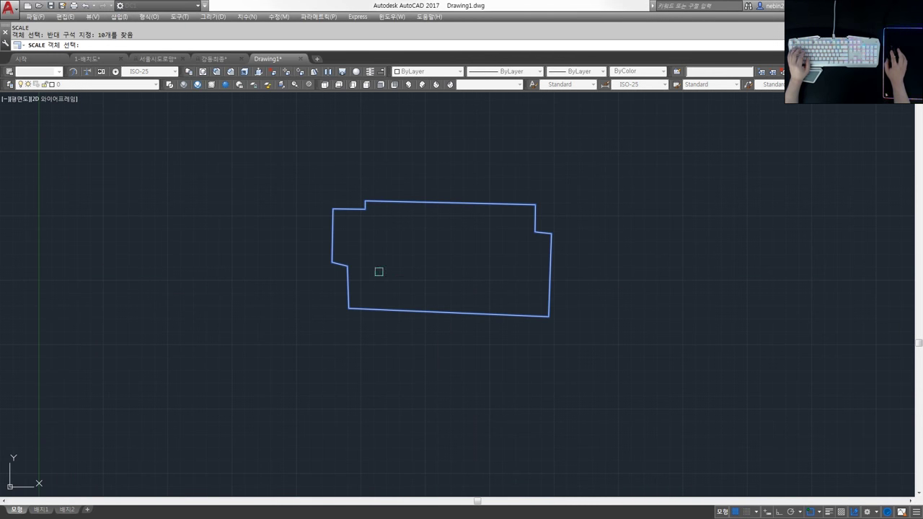
key(Return)
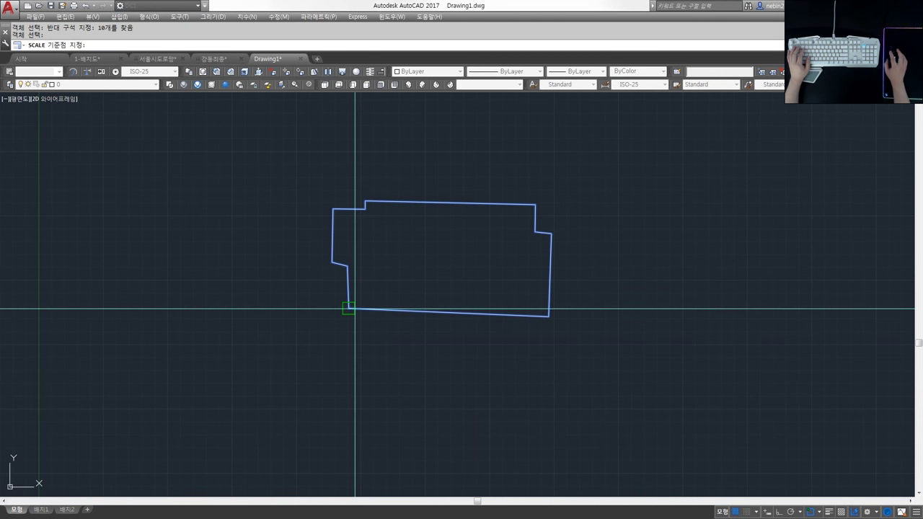
- Scale it about the lower-left corner by reference 19400 to 17000, then tile four viewports
click(354, 309)
text(r)
key(Return)
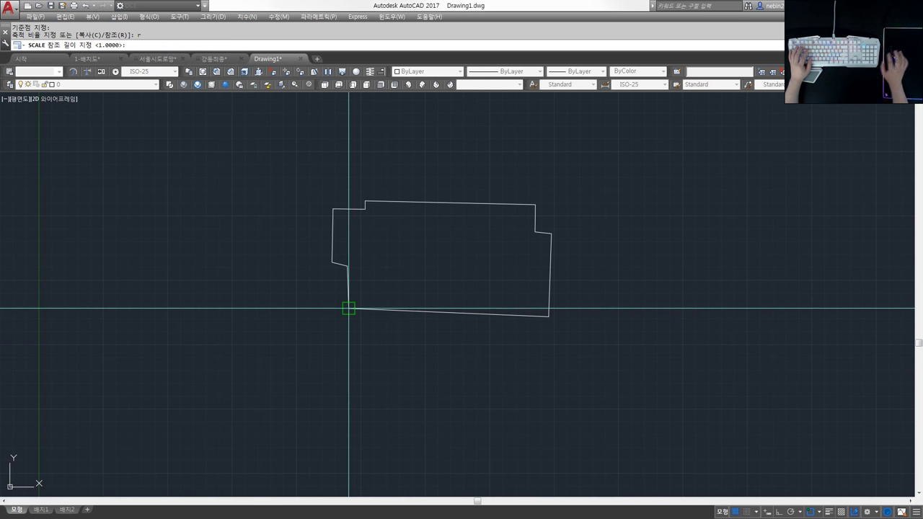
key(Return)
text(17000)
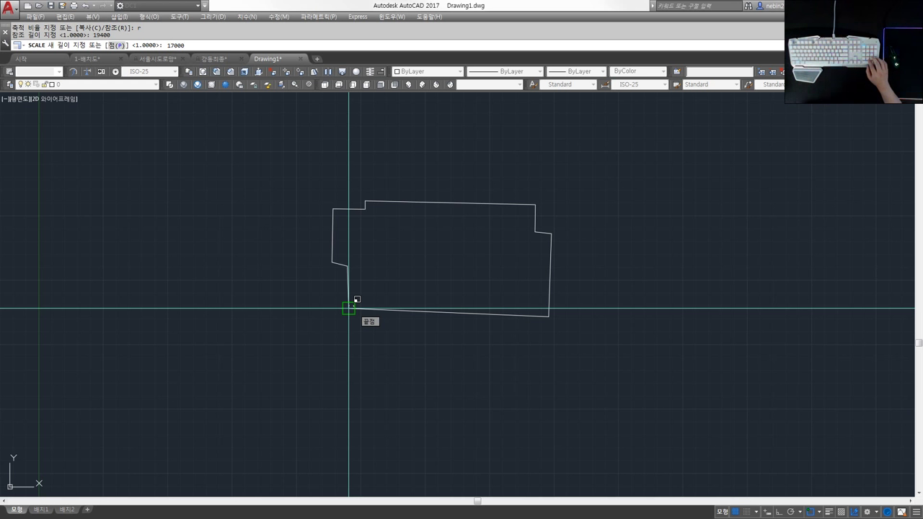
key(Return)
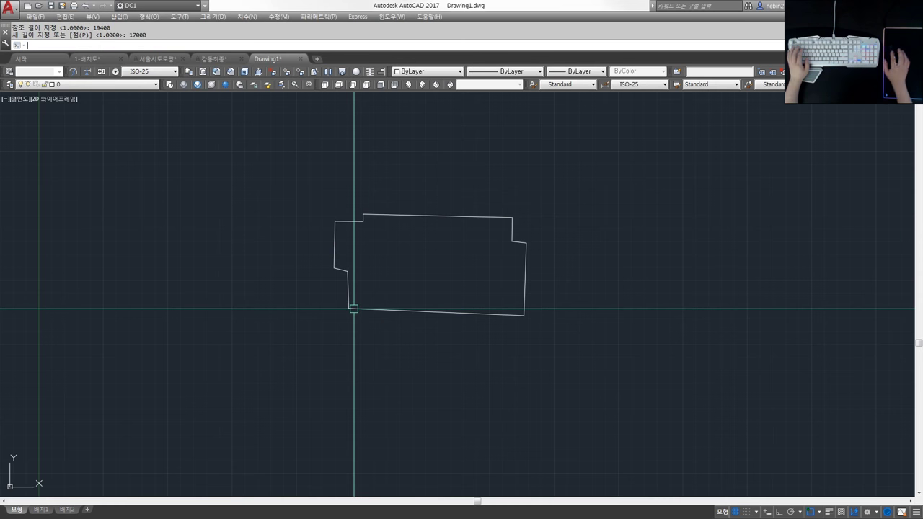
text(q)
key(Return)
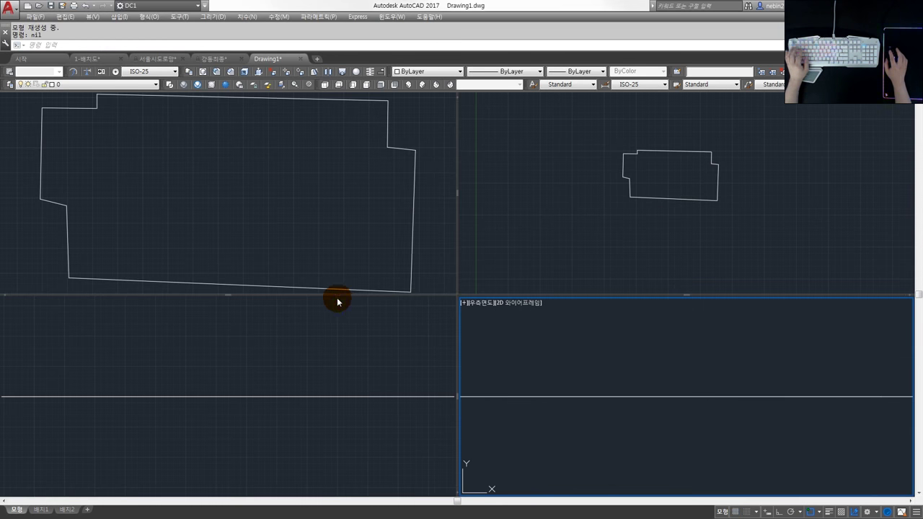
- Maximize the plan viewport and measure the bottom edge: 17015.0746 long, X delta 17000.1368
click(339, 253)
scroll(303, 363, down, 3)
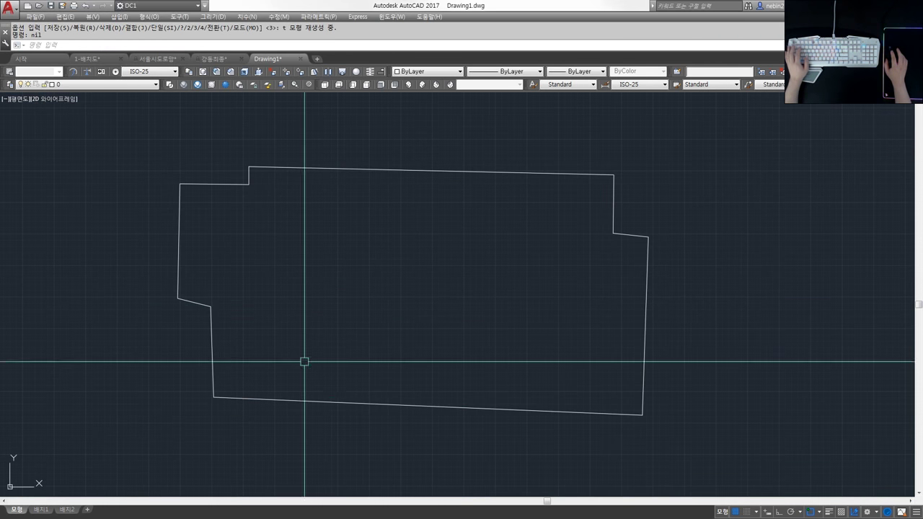
click(213, 396)
click(642, 415)
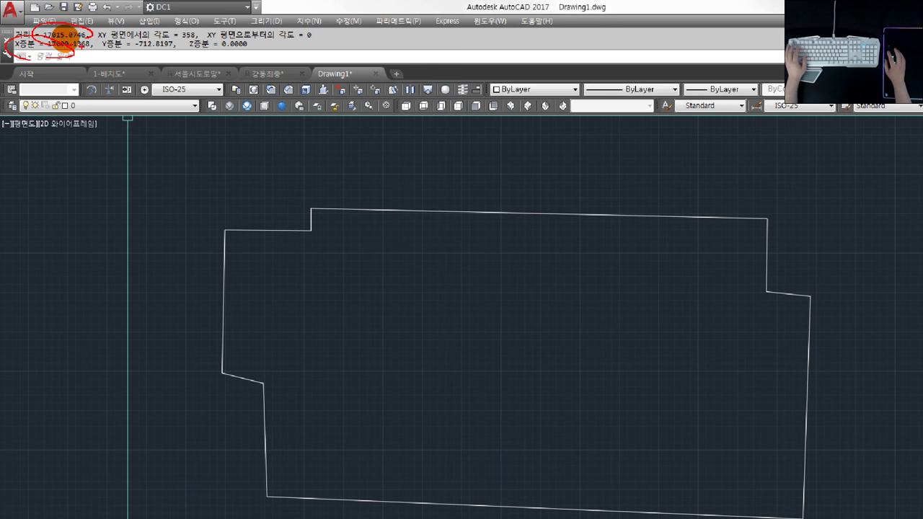
- Recentre the outline in the view and window-select it
scroll(328, 220, down, 2)
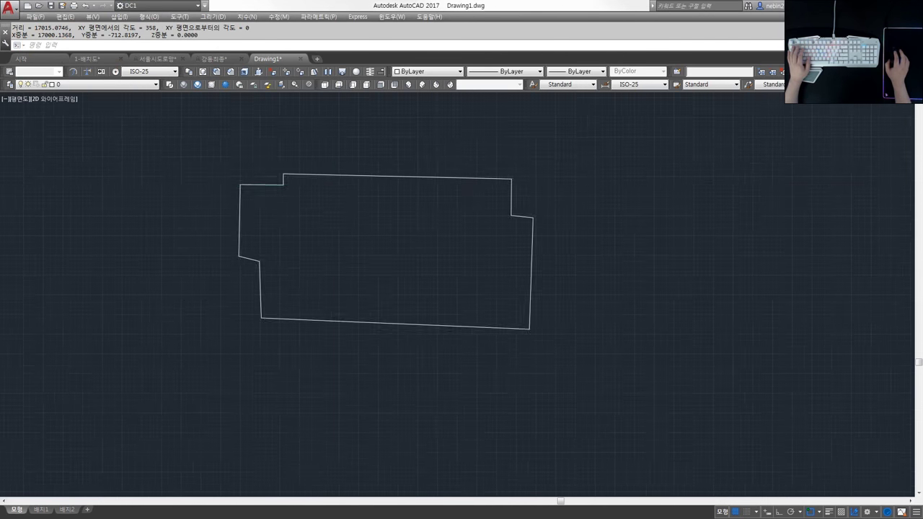
scroll(329, 222, down, 2)
middle_drag(317, 218, 336, 206)
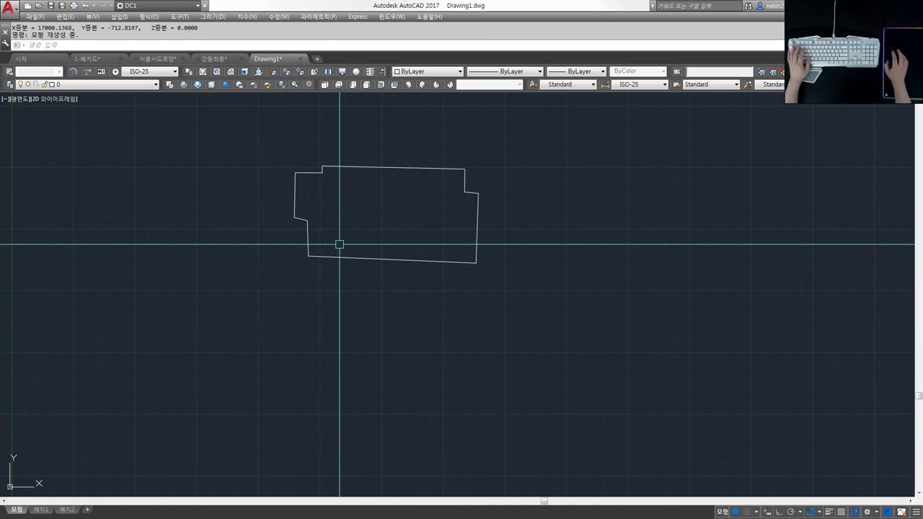
scroll(311, 216, down, 4)
scroll(310, 216, up, 2)
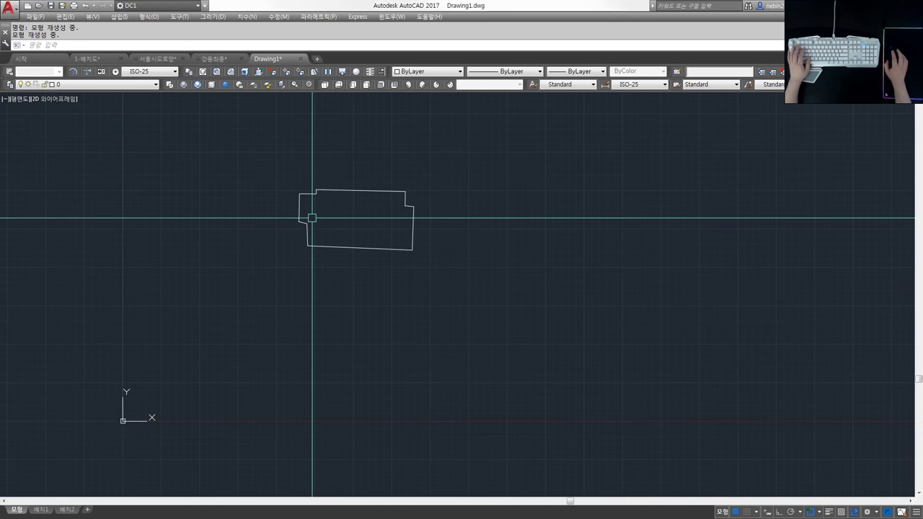
scroll(317, 216, up, 2)
click(523, 289)
click(186, 139)
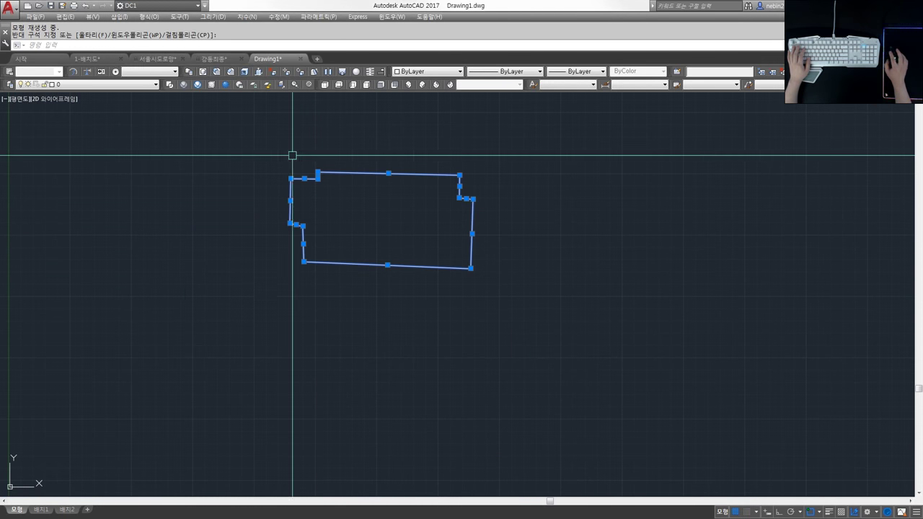
scroll(241, 141, down, 1)
- Create Drawing2 from the [DC] 건축.dwt template, then return to Drawing1
key(Escape)
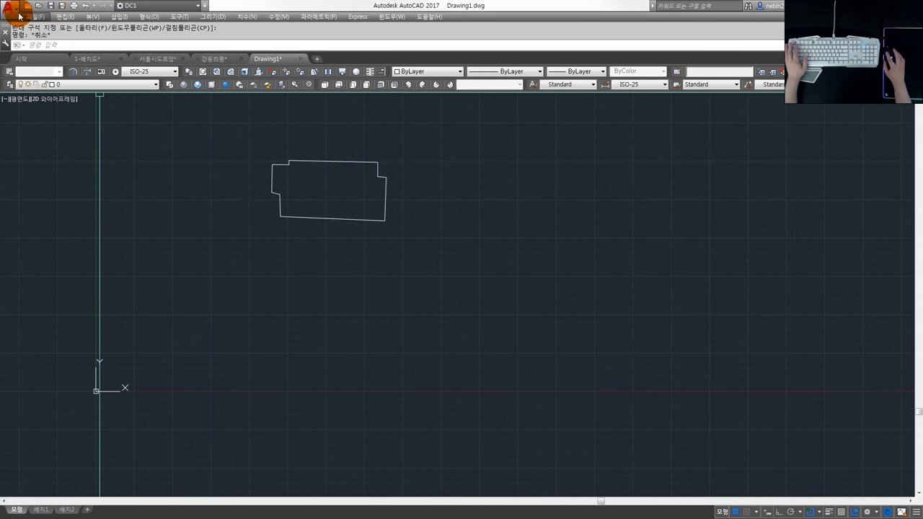
click(9, 9)
click(40, 59)
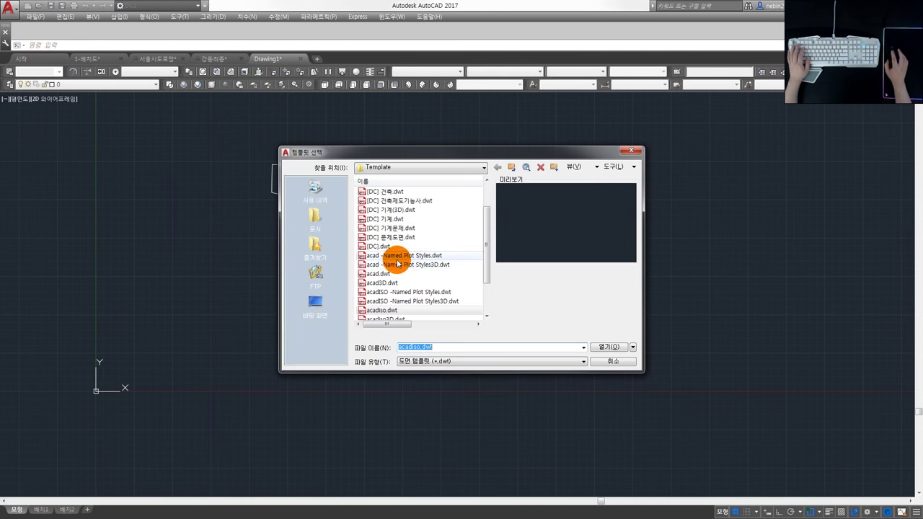
click(399, 219)
click(404, 210)
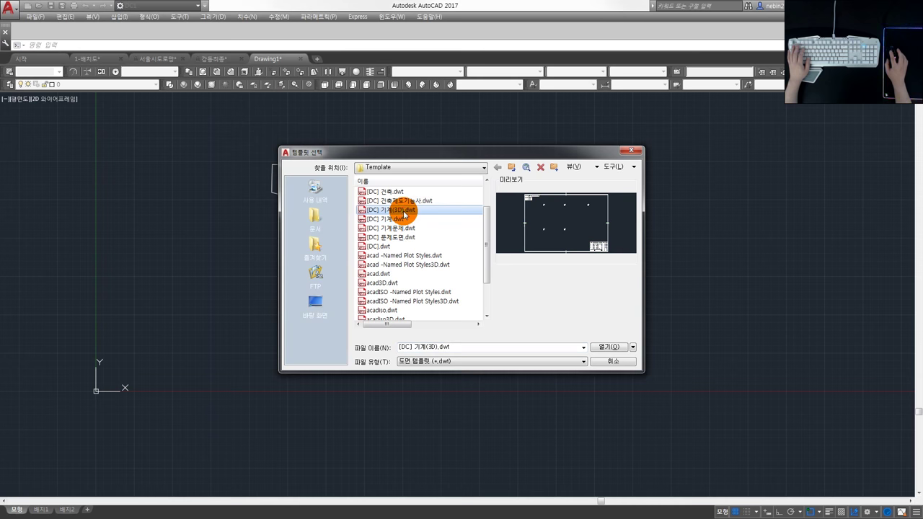
click(410, 200)
click(410, 193)
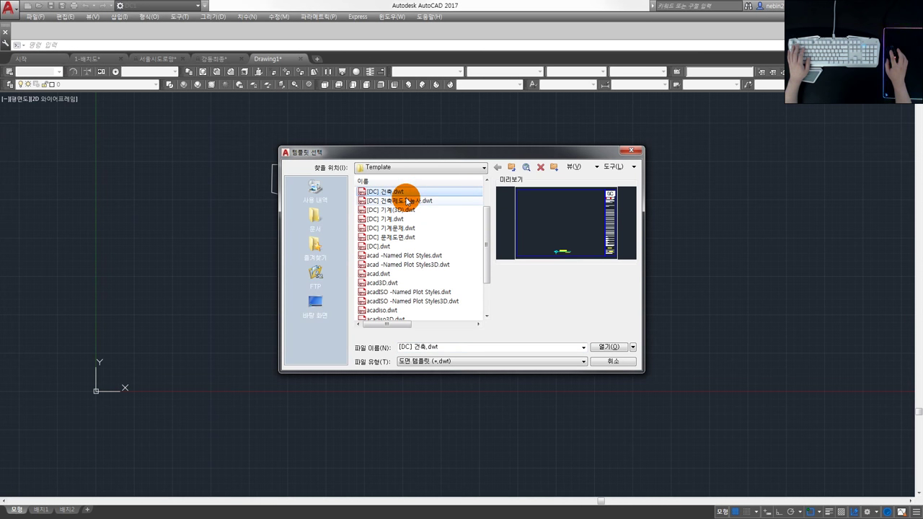
double_click(408, 193)
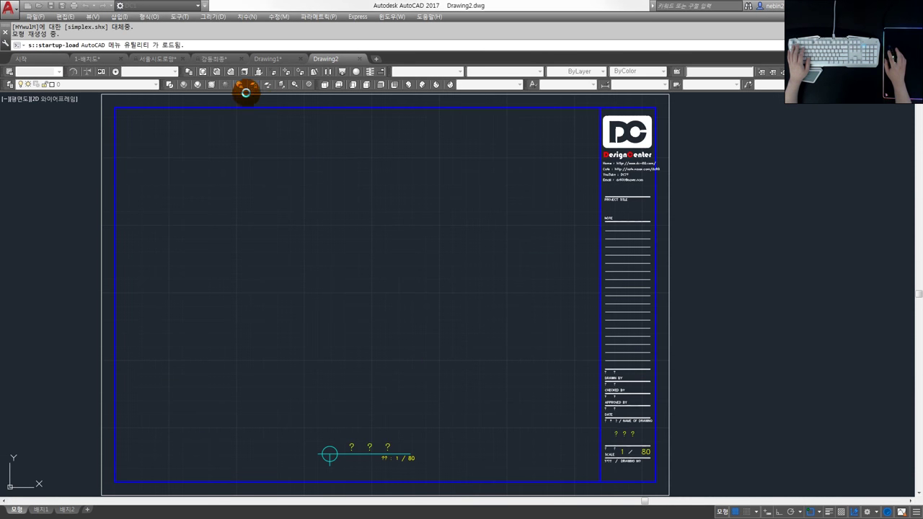
click(278, 64)
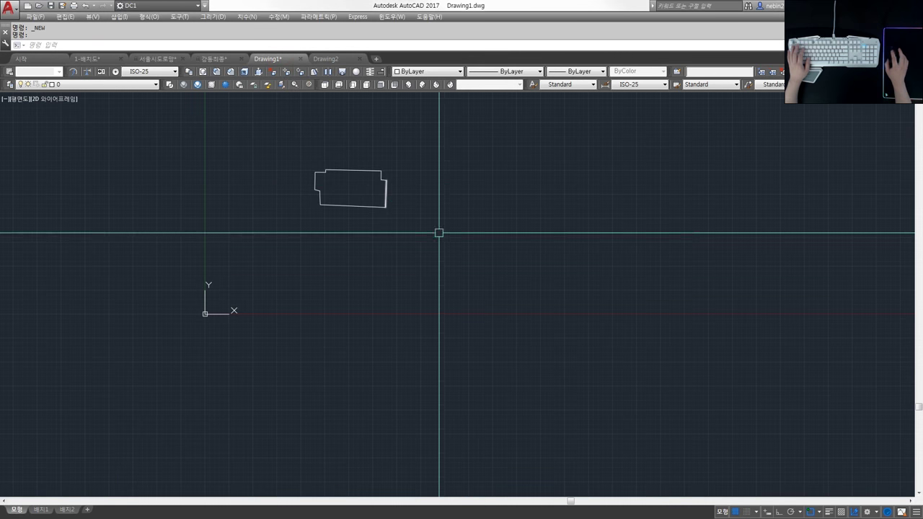
- Copy everything from Drawing1 and paste the building outline into Drawing2
key(ctrl+a)
key(ctrl+c)
click(326, 63)
scroll(411, 223, down, 4)
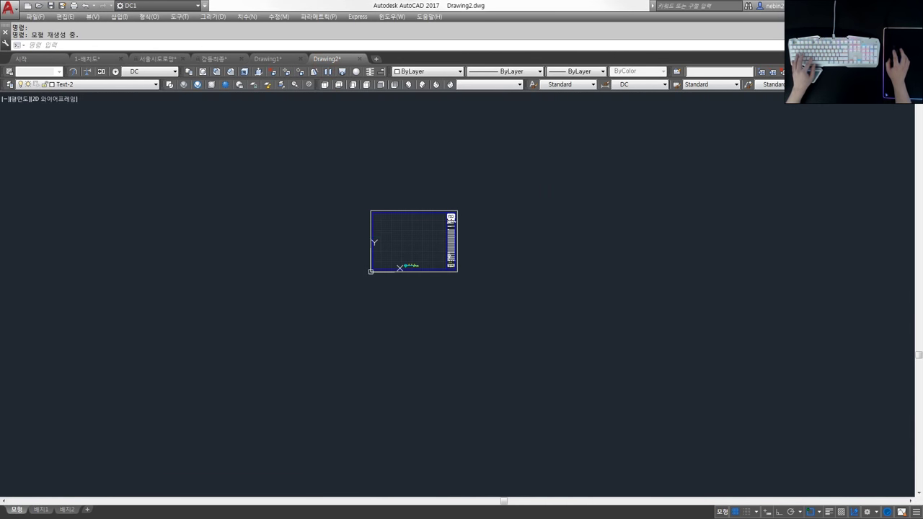
key(ctrl+v)
click(212, 381)
scroll(389, 278, down, 2)
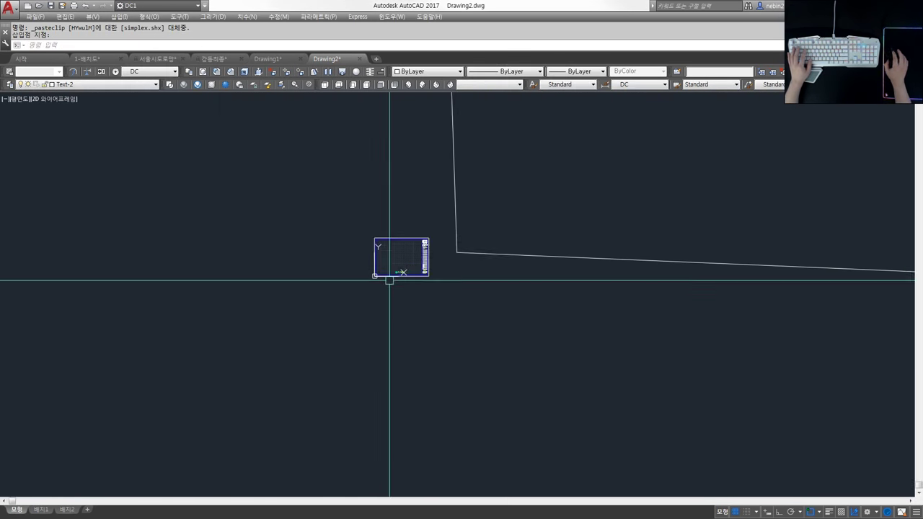
scroll(468, 267, down, 3)
scroll(404, 273, up, 1)
scroll(346, 260, up, 3)
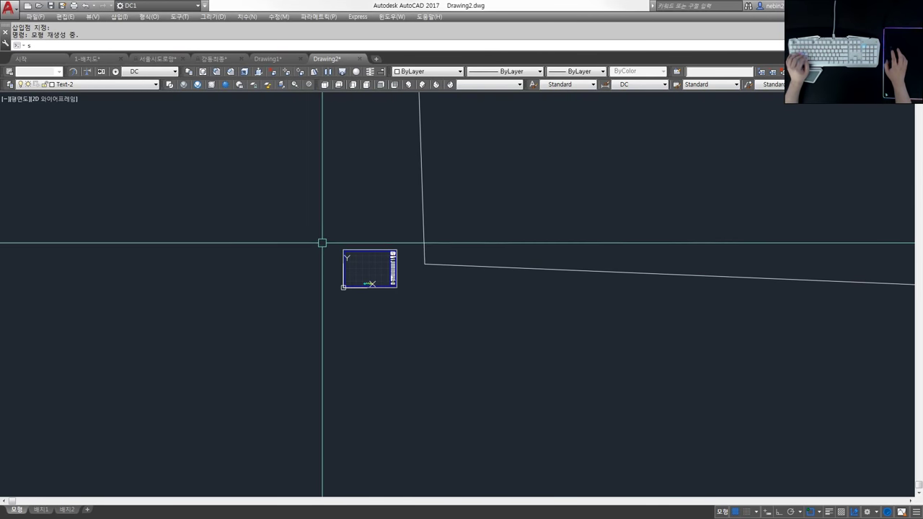
- Scale the title block up by a factor of 60 from its corner
text(sc)
key(Return)
drag(325, 237, 422, 313)
key(Return)
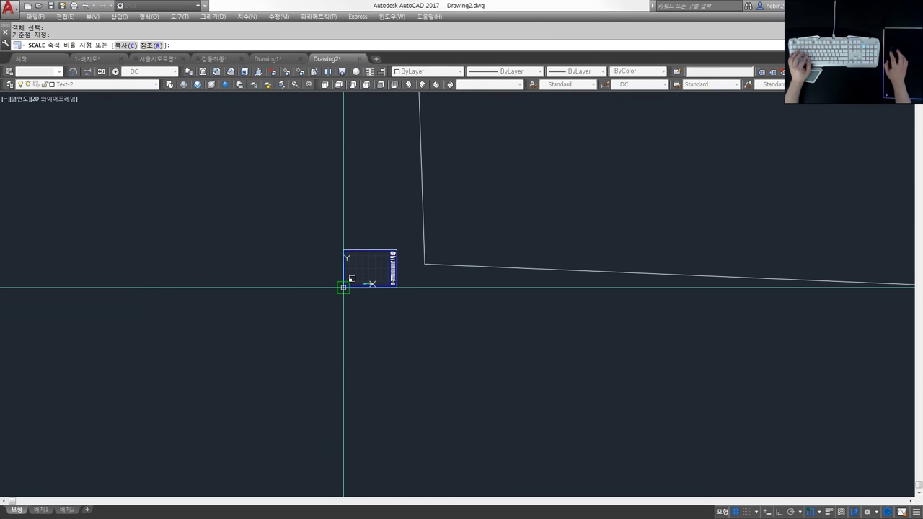
click(343, 287)
text(60)
key(Return)
scroll(423, 270, down, 4)
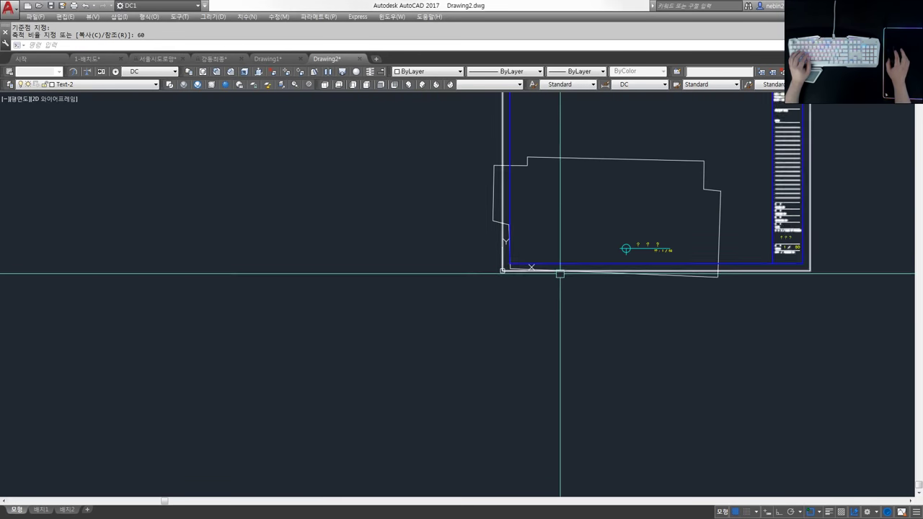
middle_drag(488, 313, 501, 313)
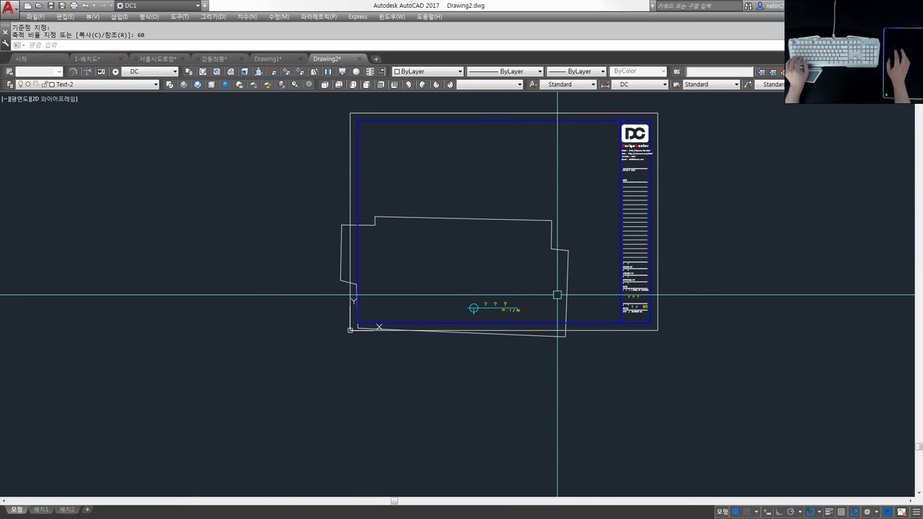
- Move the building outline inside the enlarged title-block frame
text(m)
key(Return)
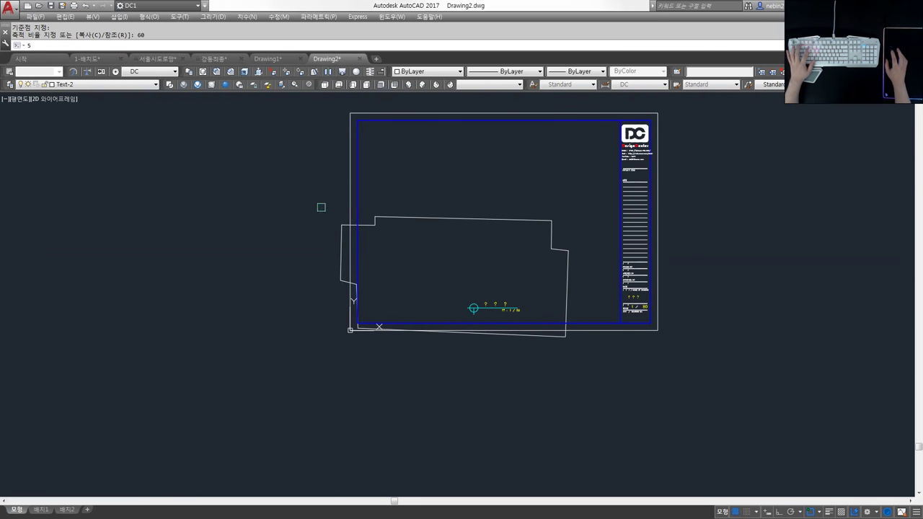
click(319, 206)
click(606, 354)
key(Return)
click(483, 265)
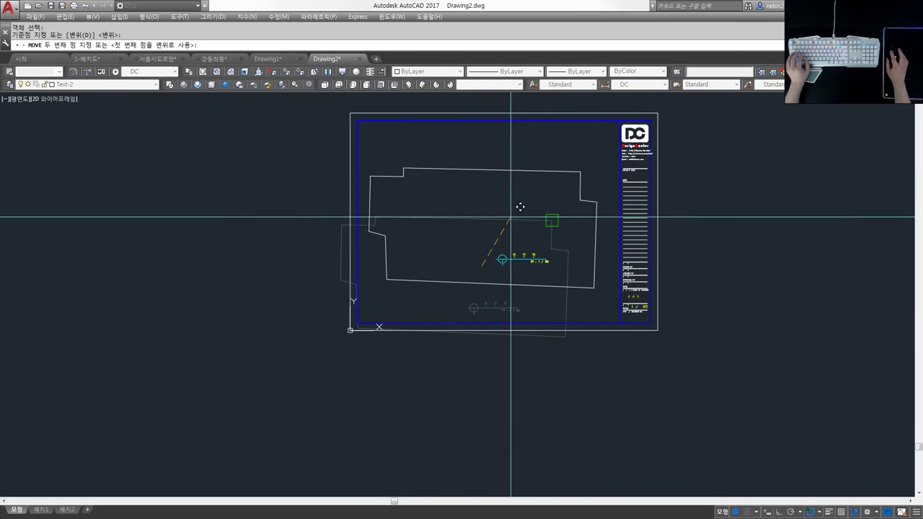
click(516, 200)
- Move the scale symbol below the outline and open the title block's scale text for editing
key(Return)
click(497, 257)
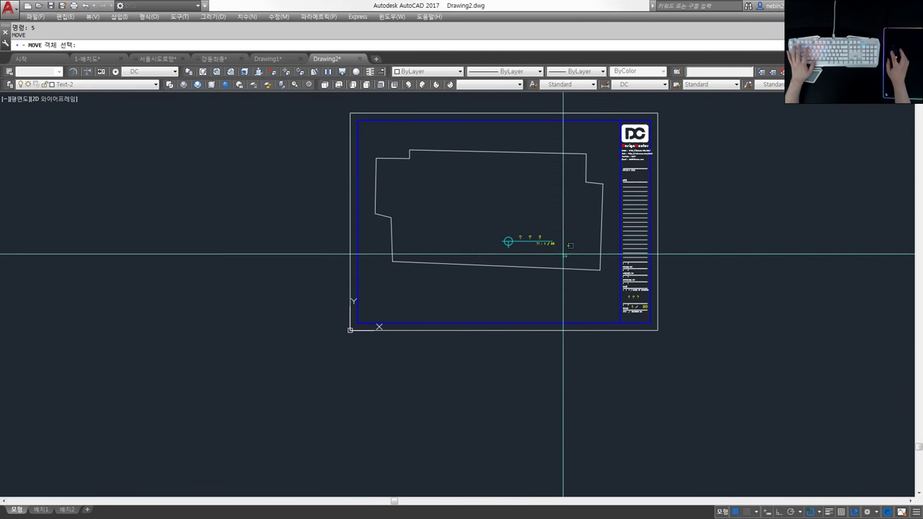
click(556, 212)
key(Return)
click(556, 212)
click(529, 276)
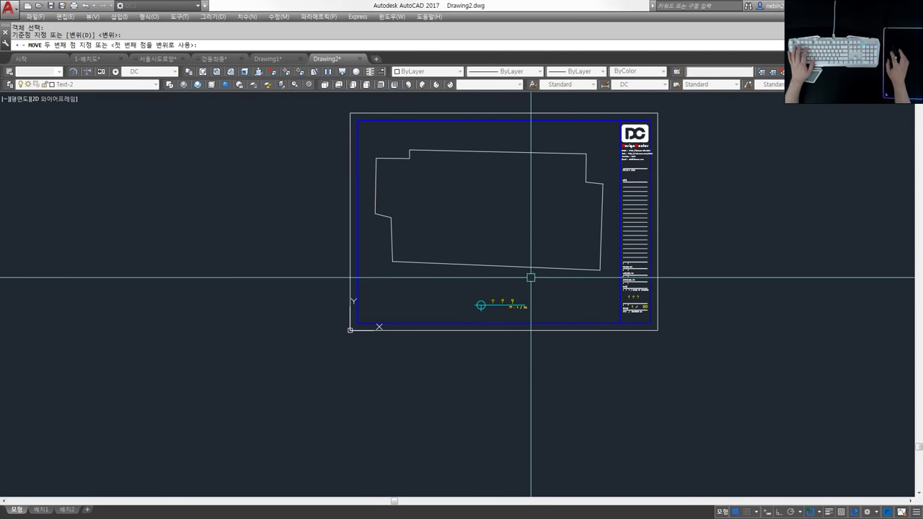
scroll(565, 187, up, 2)
scroll(641, 361, up, 2)
scroll(649, 364, up, 2)
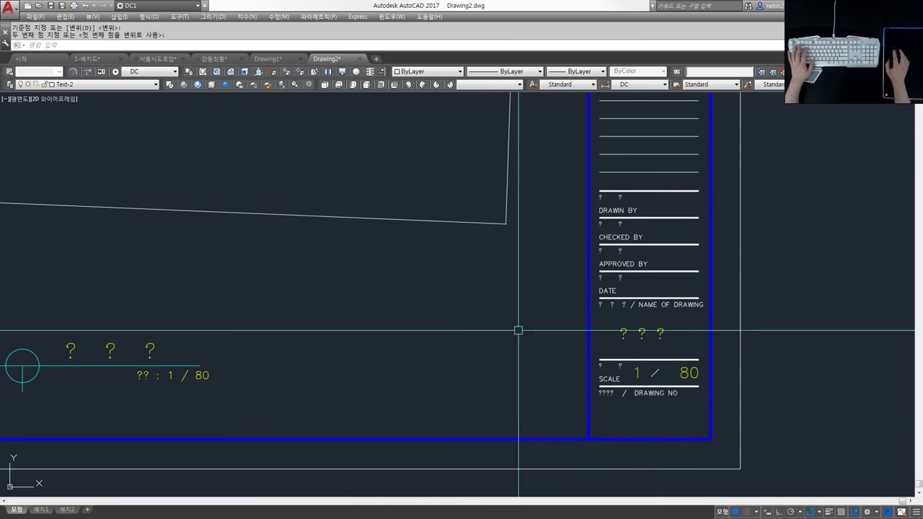
double_click(682, 372)
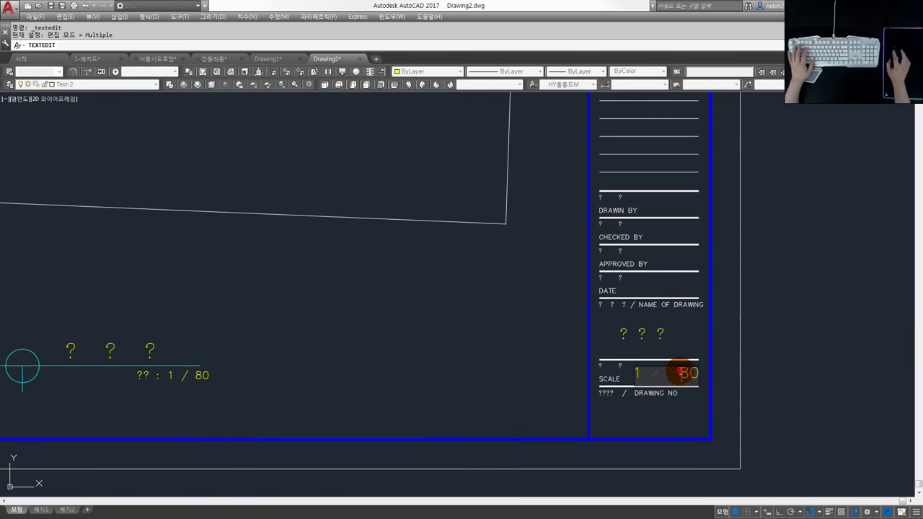
- Change the title block's scale text from 1 / 80 to 1 / 60
text(6)
key(Return)
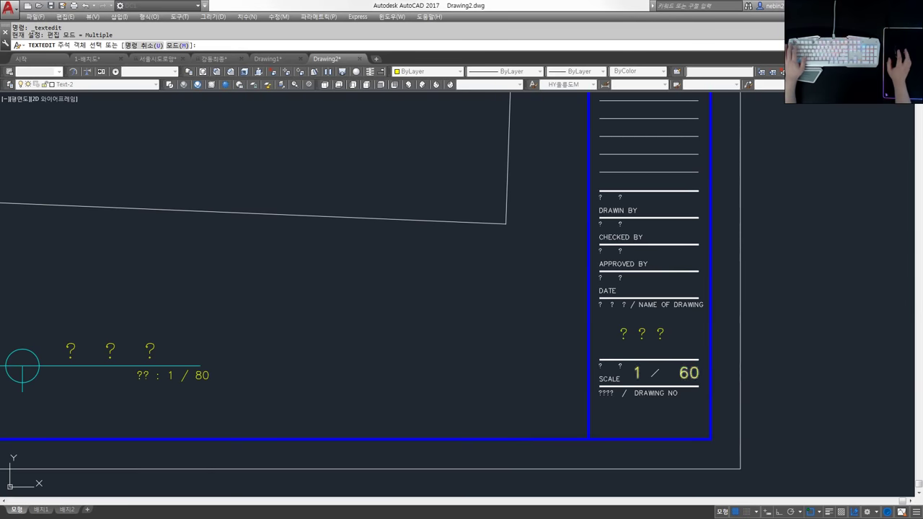
key(Escape)
scroll(567, 338, down, 4)
scroll(523, 339, down, 1)
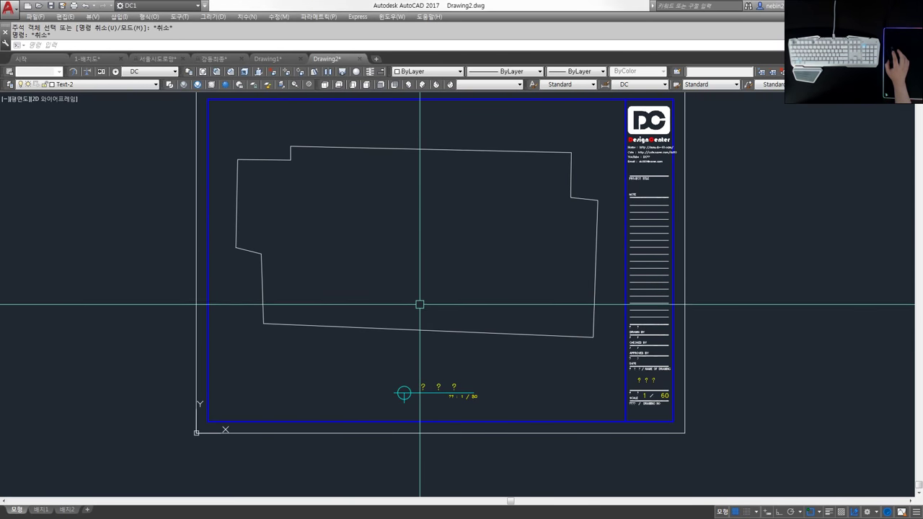
- Start a line inside the outline, then cancel it
text(l)
key(space)
click(308, 307)
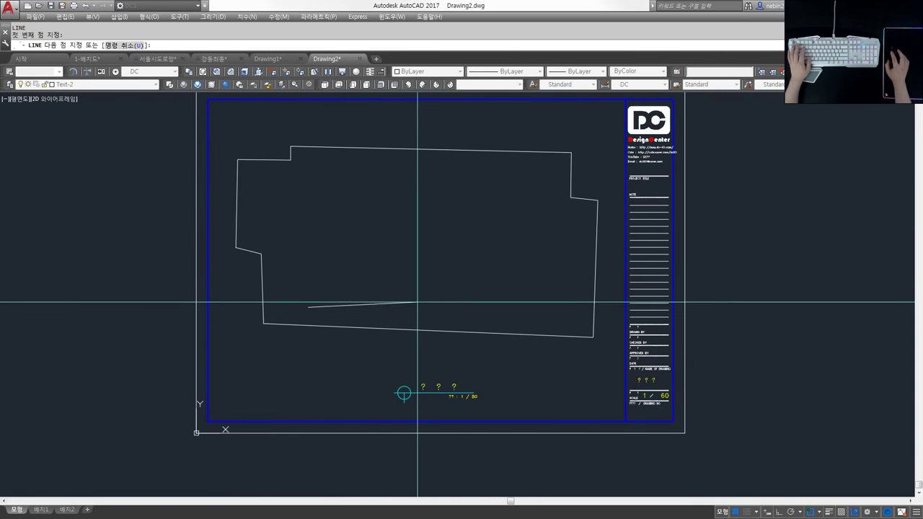
key(Escape)
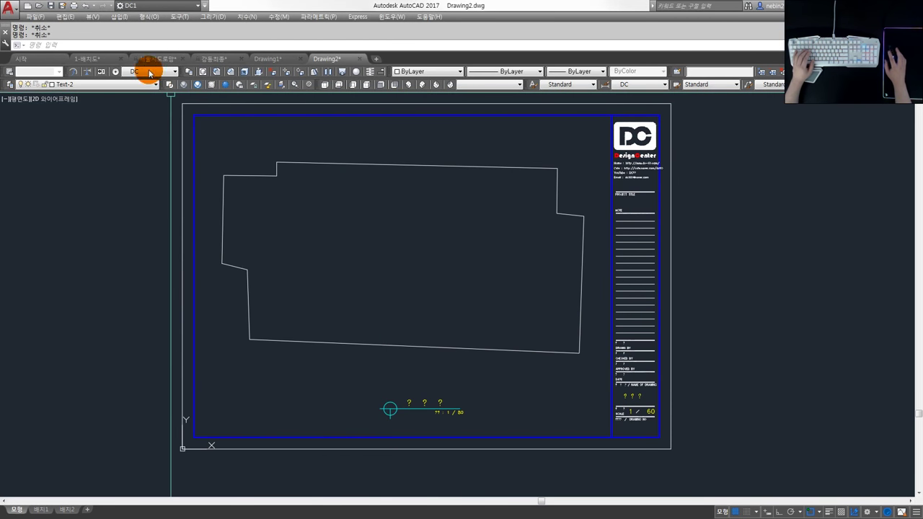
- Copy the north arrow from 1-배치도 and paste it right of Drawing2's frame
click(88, 59)
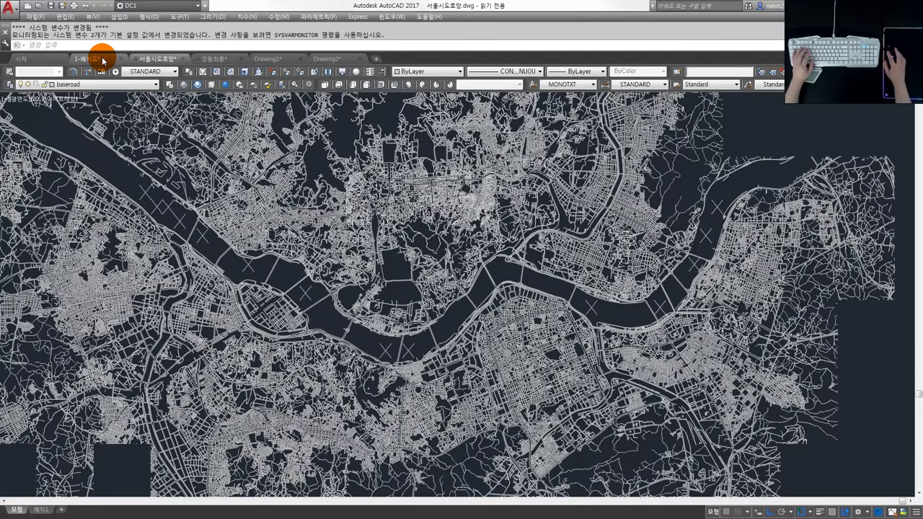
scroll(274, 230, up, 2)
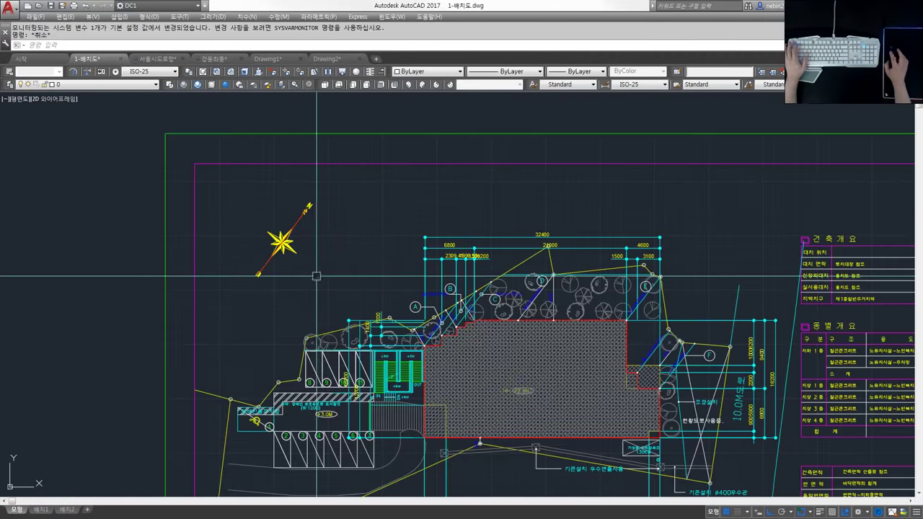
click(305, 200)
key(ctrl+c)
click(326, 60)
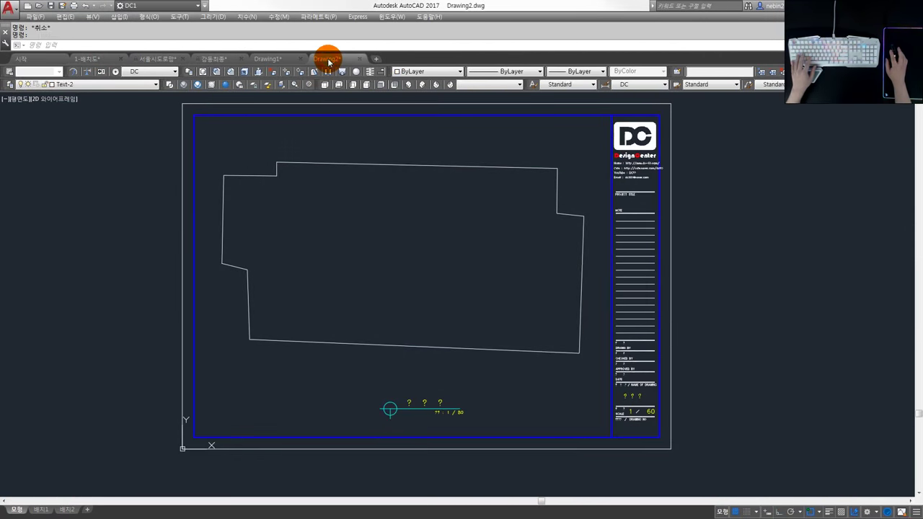
key(ctrl+v)
scroll(323, 294, down, 2)
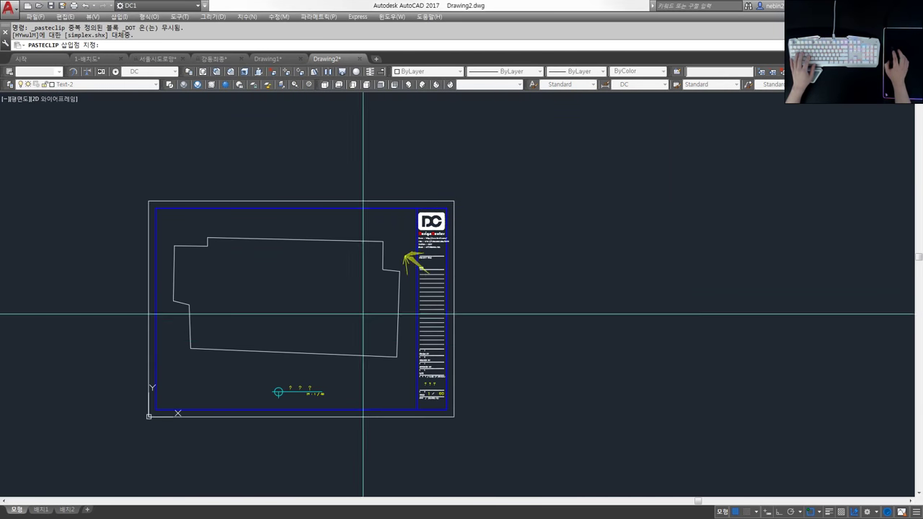
click(584, 340)
- Scale the north arrow to 0.4 about its star centre
text(sc)
key(Return)
click(623, 285)
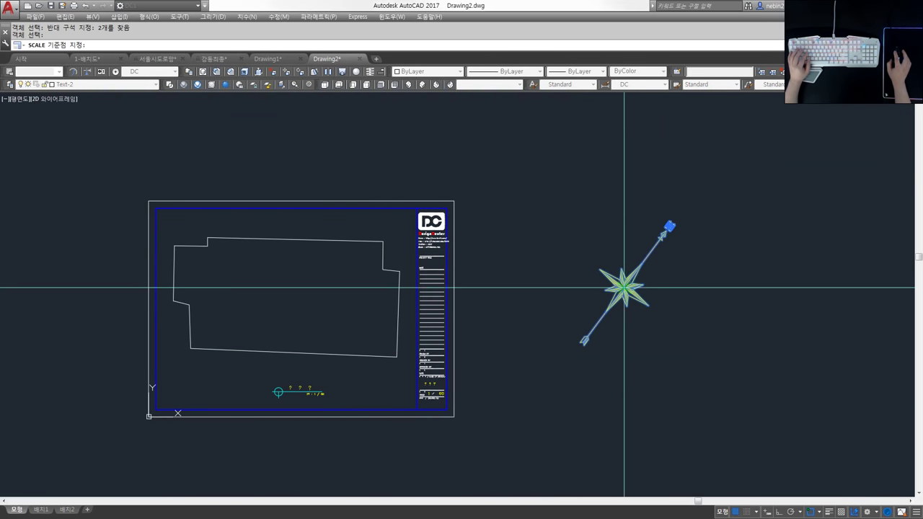
key(Return)
click(624, 286)
text(0.4)
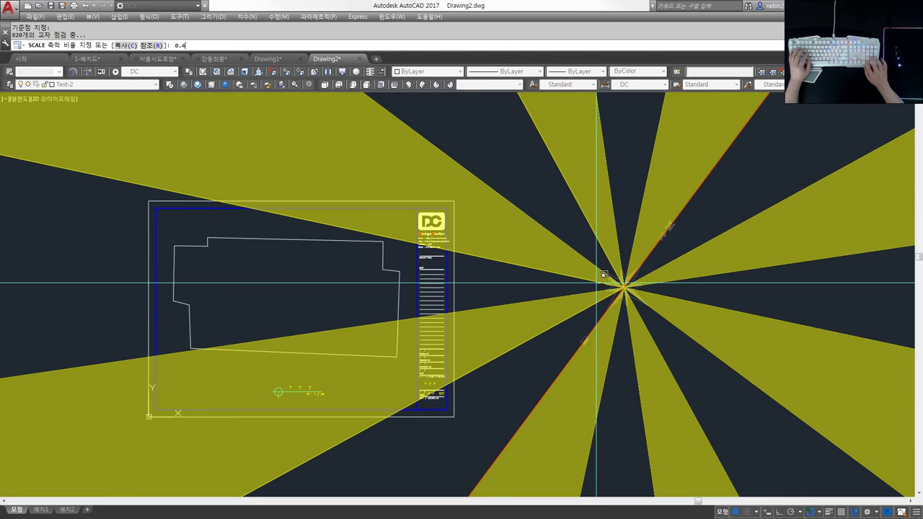
key(Return)
key(Escape)
- Rotate the north arrow by reference so its axis lies at angle 0
text(r)
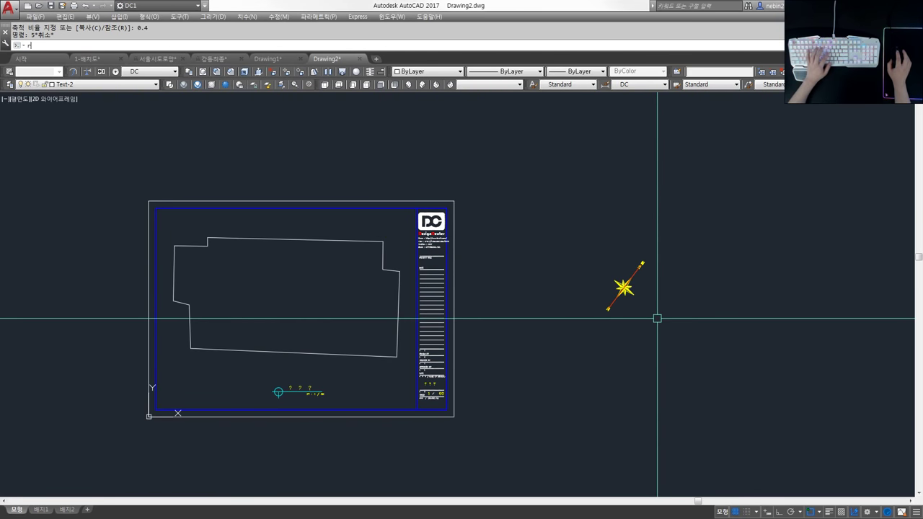
key(Return)
scroll(666, 293, up, 3)
click(676, 291)
click(594, 286)
key(Return)
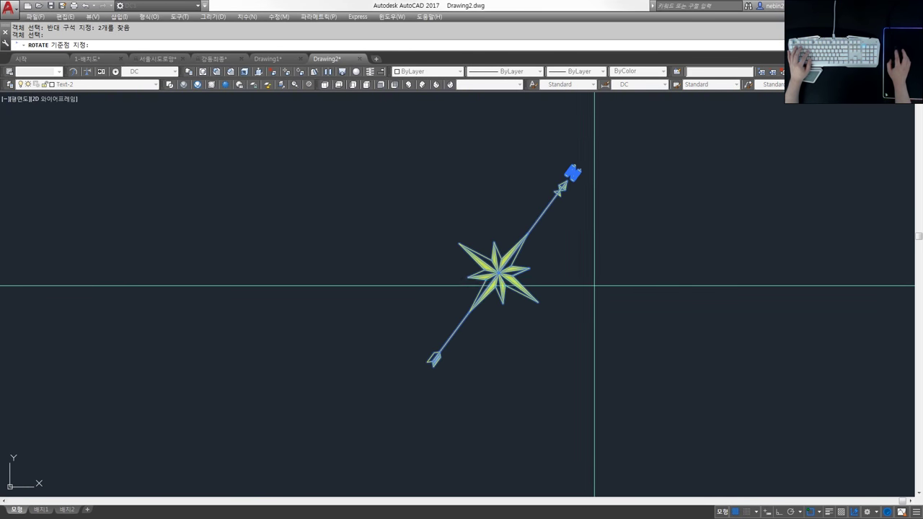
click(506, 274)
text(r)
key(Return)
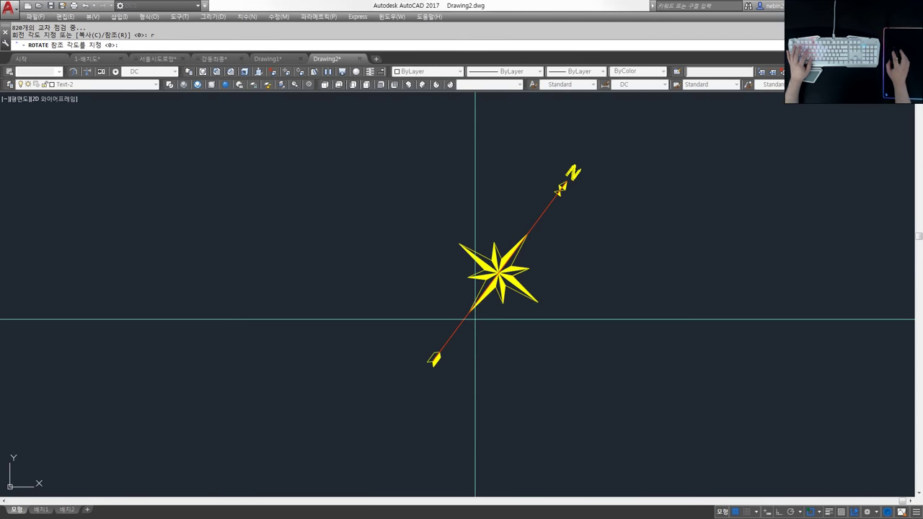
click(434, 359)
click(473, 305)
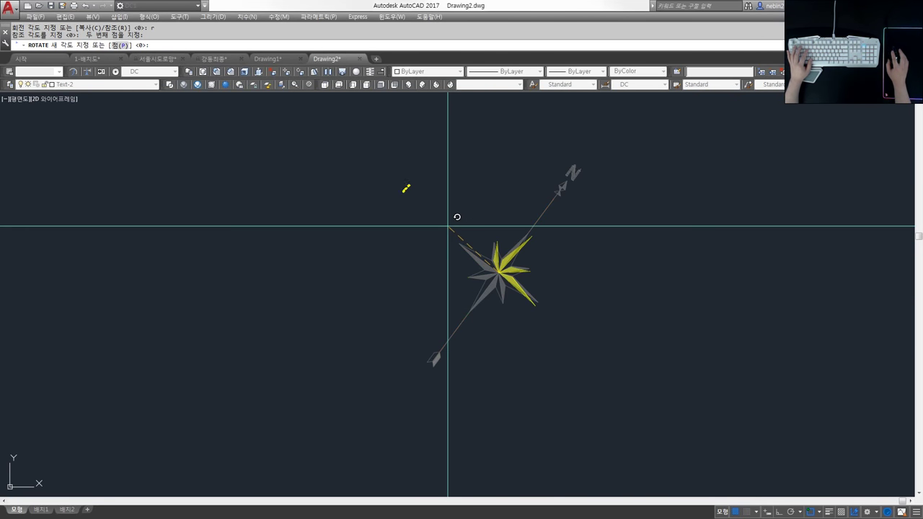
text(0)
key(Return)
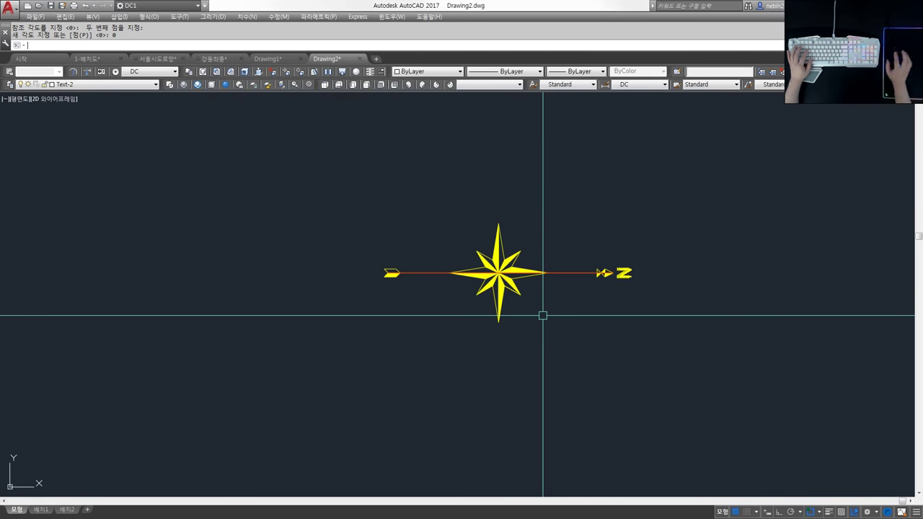
- Rotate the north arrow upright with Ortho on, N pointing up
key(space)
click(680, 334)
click(334, 197)
key(Return)
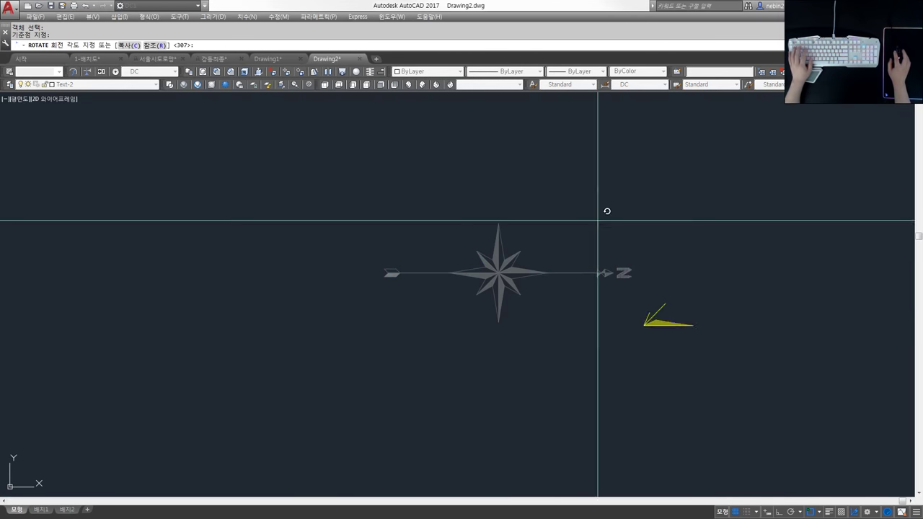
key(F8)
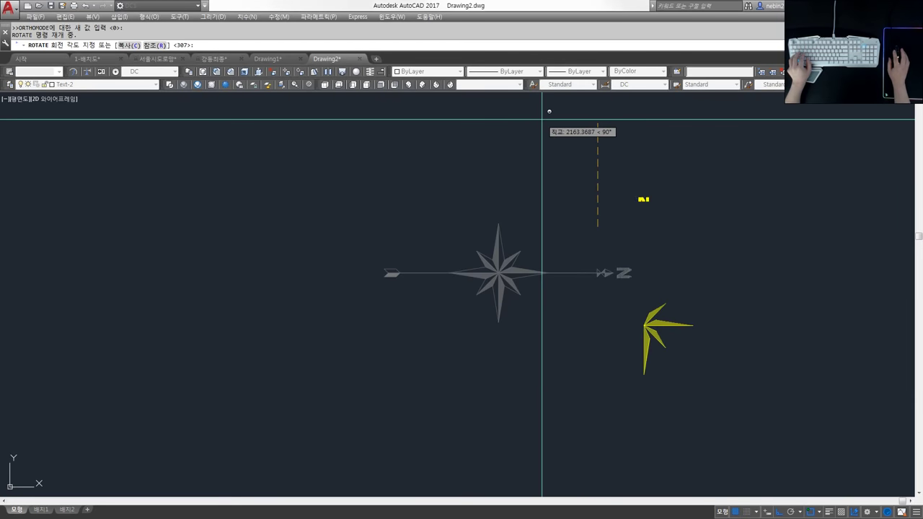
click(542, 119)
scroll(614, 252, down, 5)
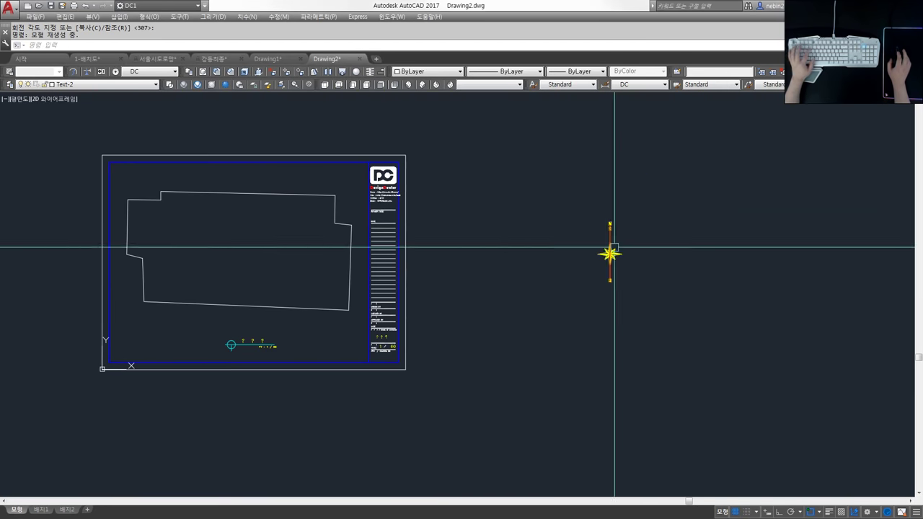
- Move the building outline out of the frame to sit beside the north arrow
click(708, 250)
key(Escape)
text(m)
key(Return)
click(357, 323)
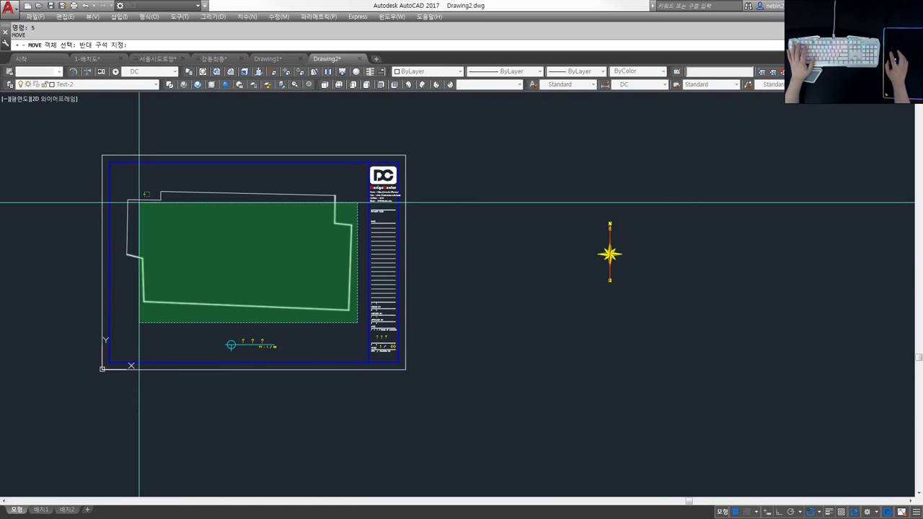
click(140, 203)
key(Return)
click(206, 236)
middle_drag(519, 208, 389, 199)
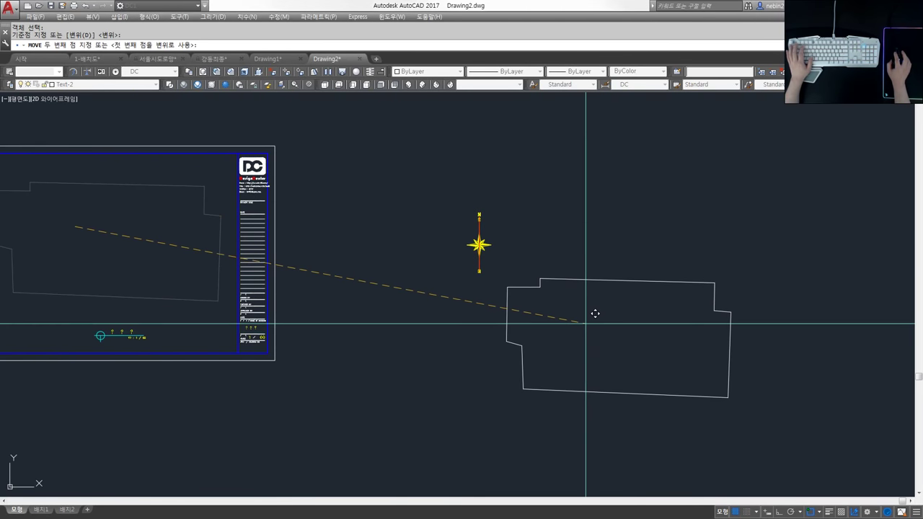
key(Escape)
key(Escape)
middle_drag(587, 291, 519, 268)
- Begin a ROTATE selection, then cancel it and the stray command entries
text(ro)
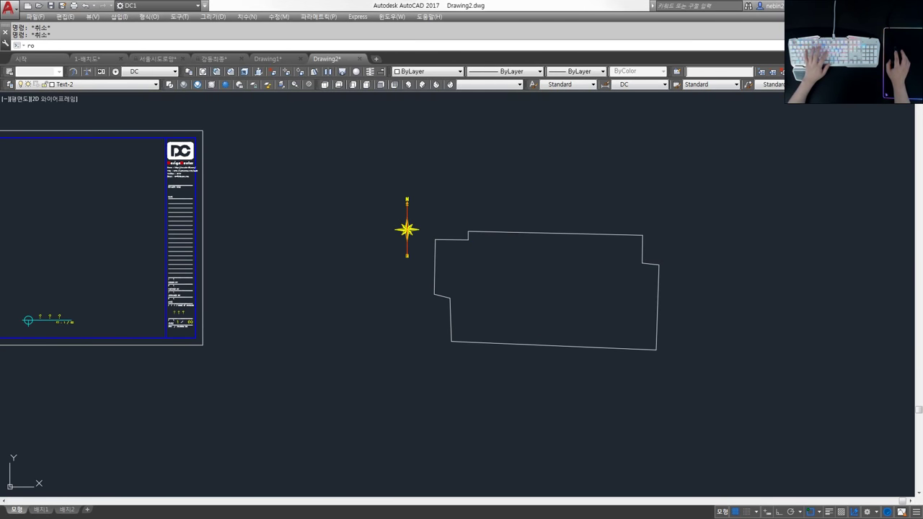
key(Return)
click(745, 381)
click(497, 237)
key(Escape)
scroll(542, 321, up, 2)
text(1)
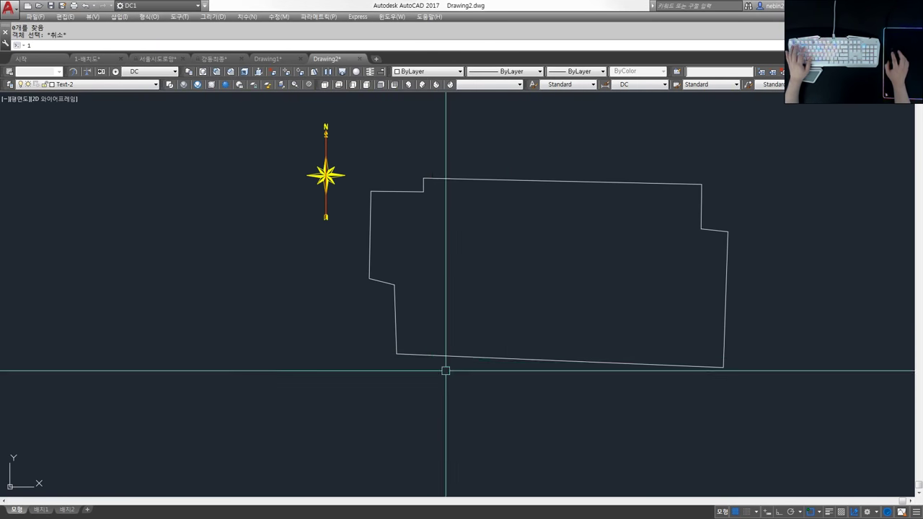
key(Escape)
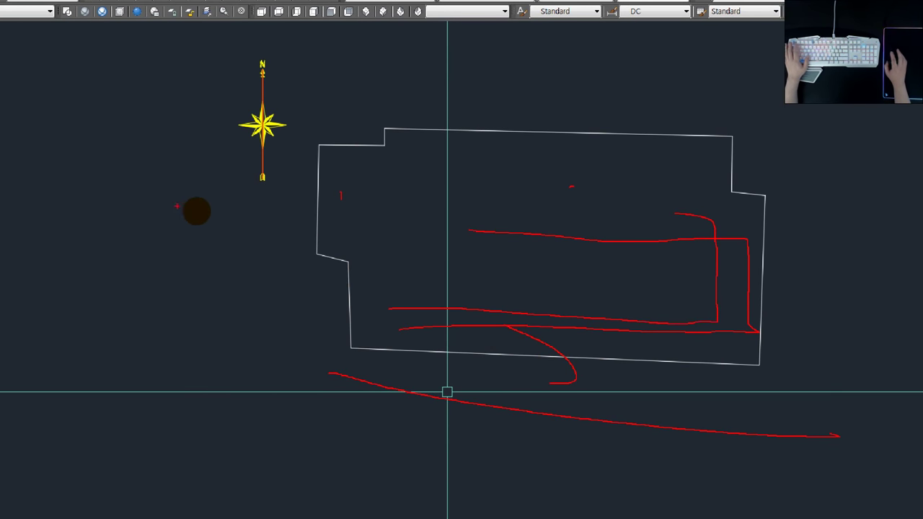
key(Escape)
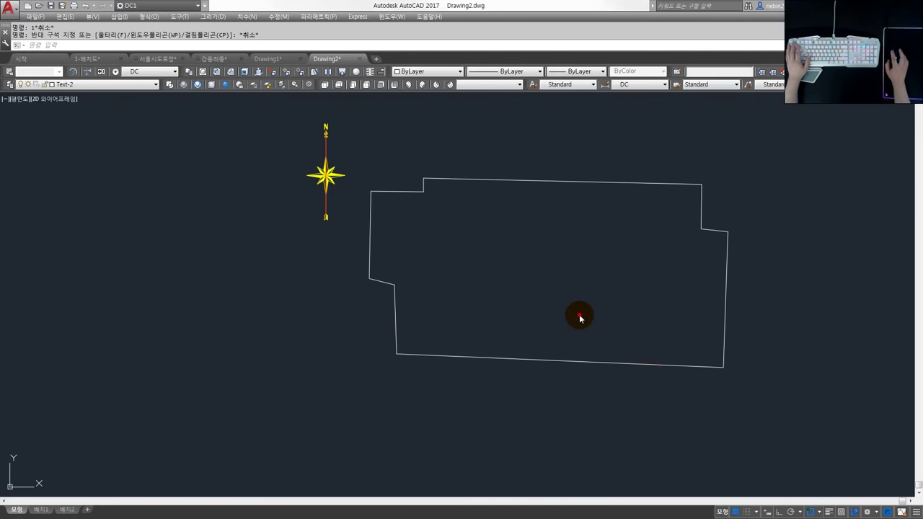
scroll(469, 313, down, 2)
- Rotate the outline by reference about its lower-left corner so the bottom edge reaches angle 0
text(ro)
key(Return)
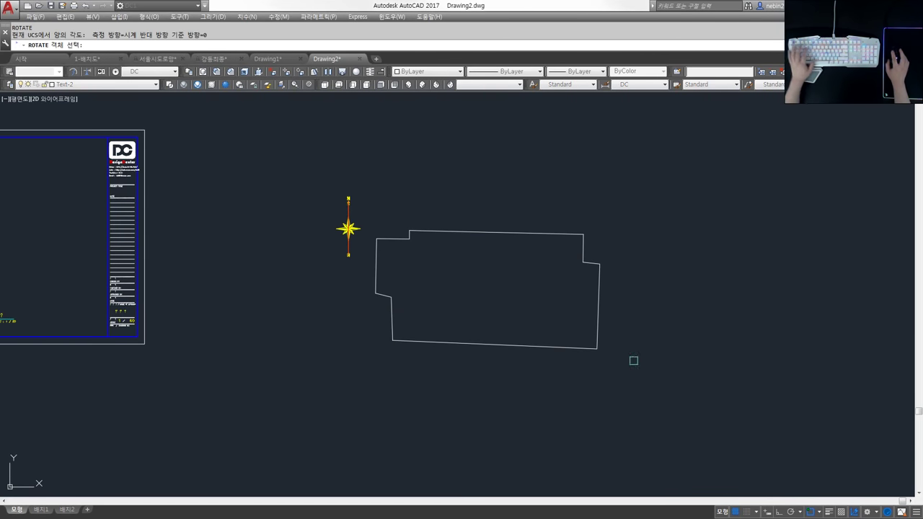
click(680, 400)
click(313, 196)
key(Return)
click(392, 340)
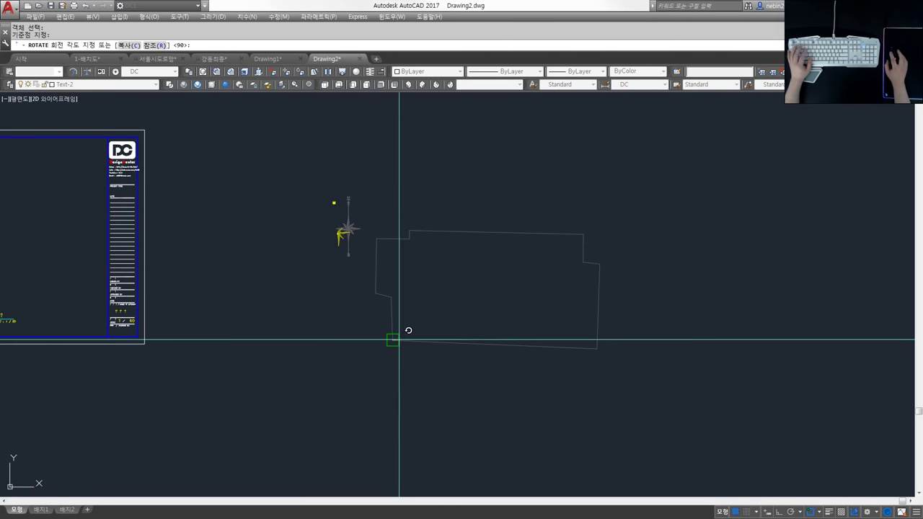
text(r)
key(Return)
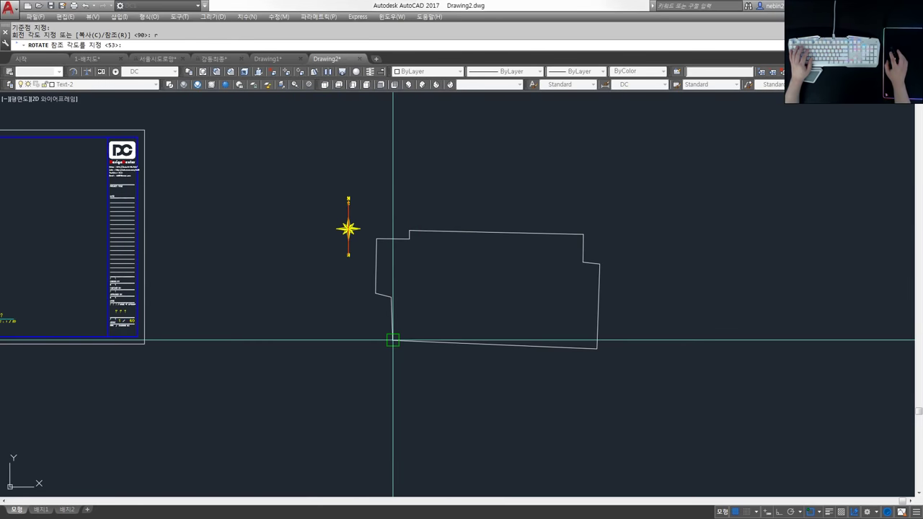
click(392, 340)
click(588, 344)
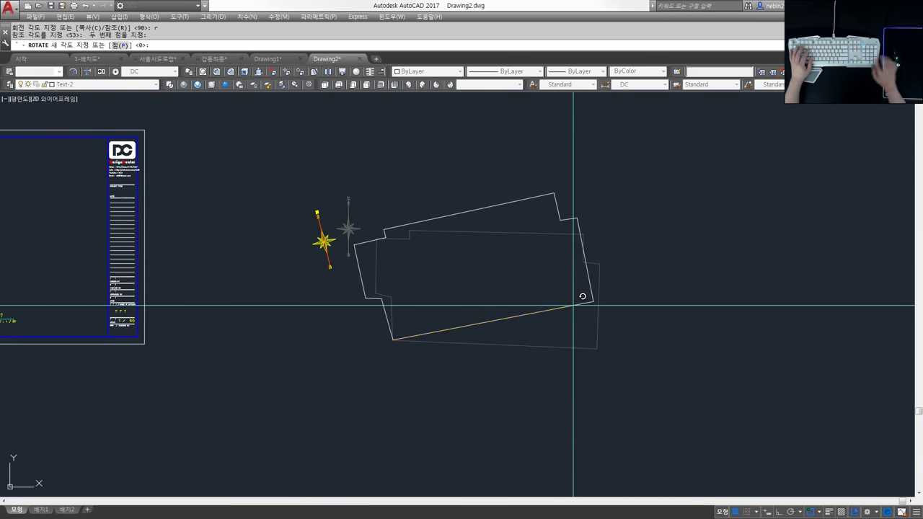
text(0)
key(Return)
- Zoom around the levelled outline and clear a stray selection
scroll(573, 305, up, 2)
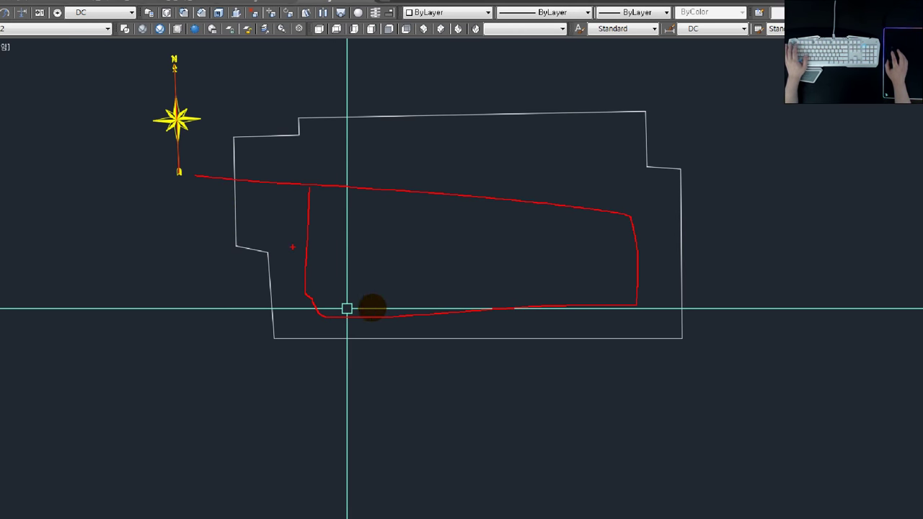
scroll(347, 308, down, 3)
mouse_move(363, 289)
middle_down()
mouse_move(517, 363)
mouse_move(488, 320)
middle_up()
click(383, 261)
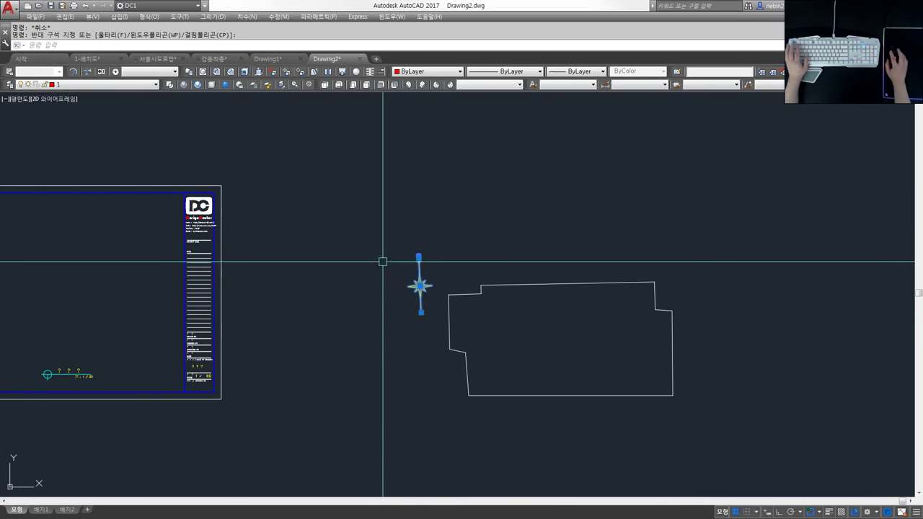
key(Escape)
- Move the building outline and north arrow together into the 1/60 title-block frame
text(ro)
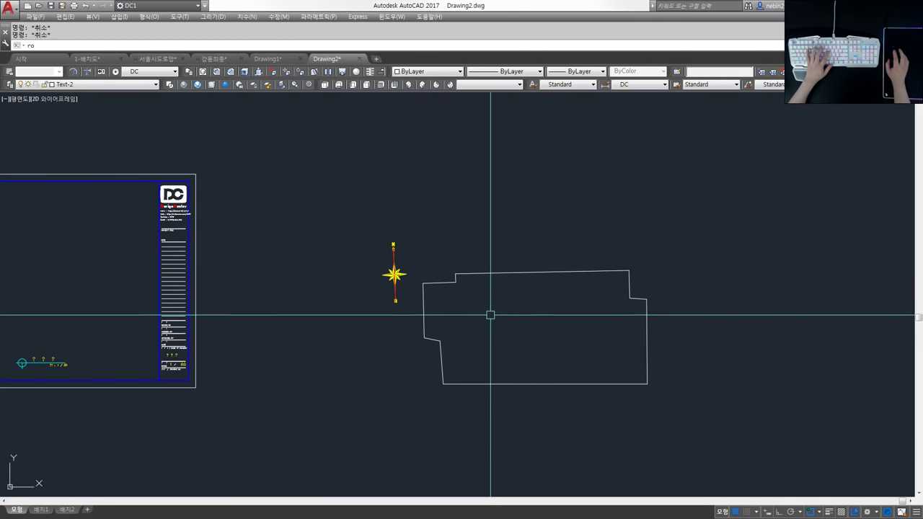
key(BackSpace)
key(BackSpace)
text(m)
key(Return)
click(717, 396)
click(411, 250)
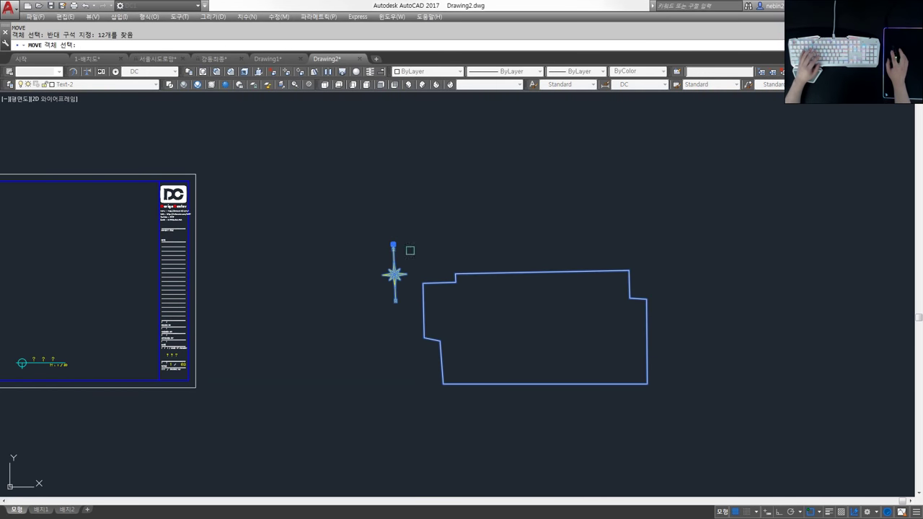
key(Return)
click(511, 310)
middle_drag(113, 261, 538, 277)
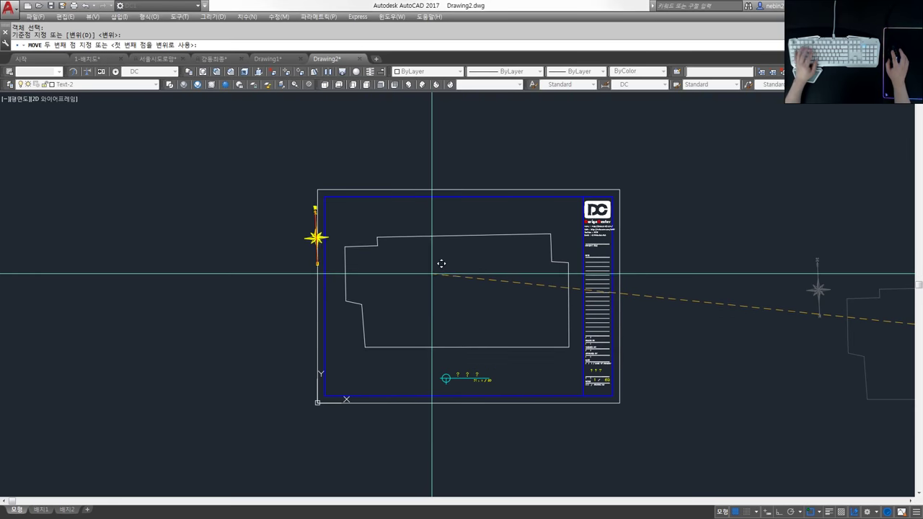
click(434, 276)
- Reposition the north arrow at the frame's left side and centre the view on the frame
click(276, 192)
click(346, 267)
key(Return)
click(189, 224)
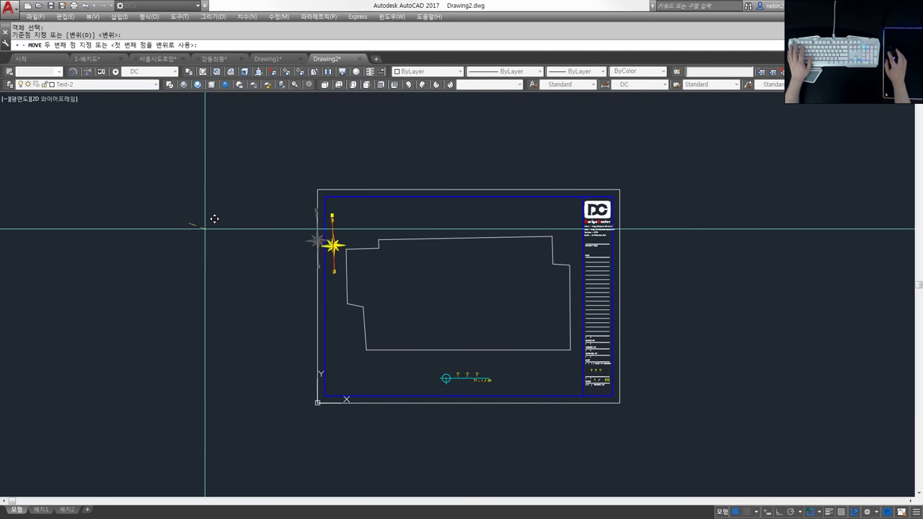
click(205, 229)
scroll(548, 311, up, 2)
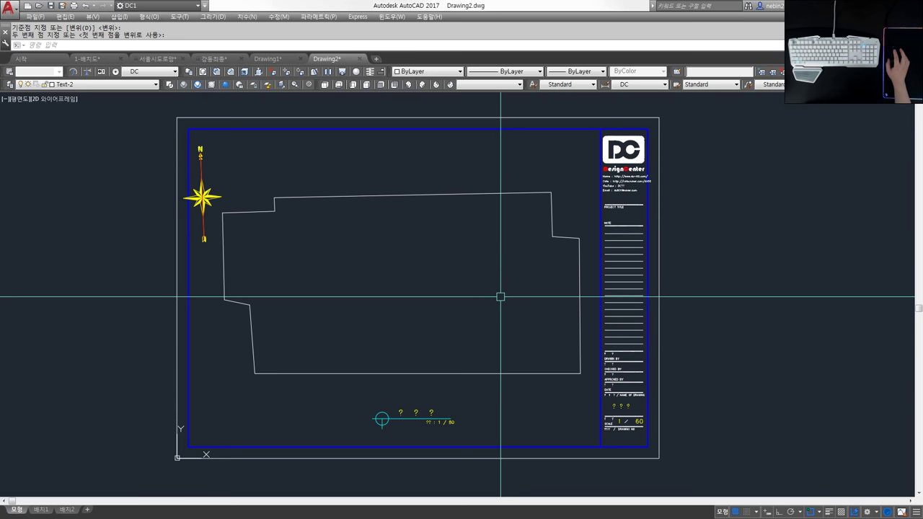
scroll(525, 351, down, 3)
scroll(488, 370, up, 3)
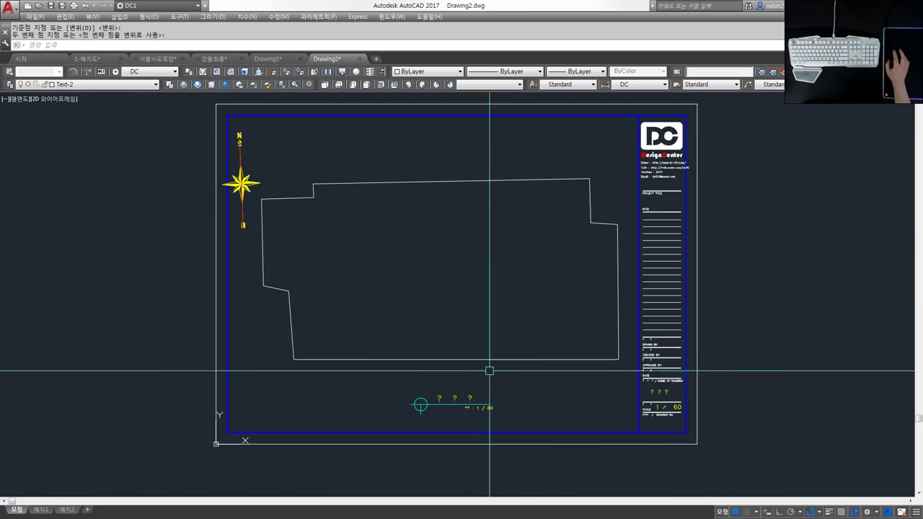
middle_drag(489, 370, 409, 383)
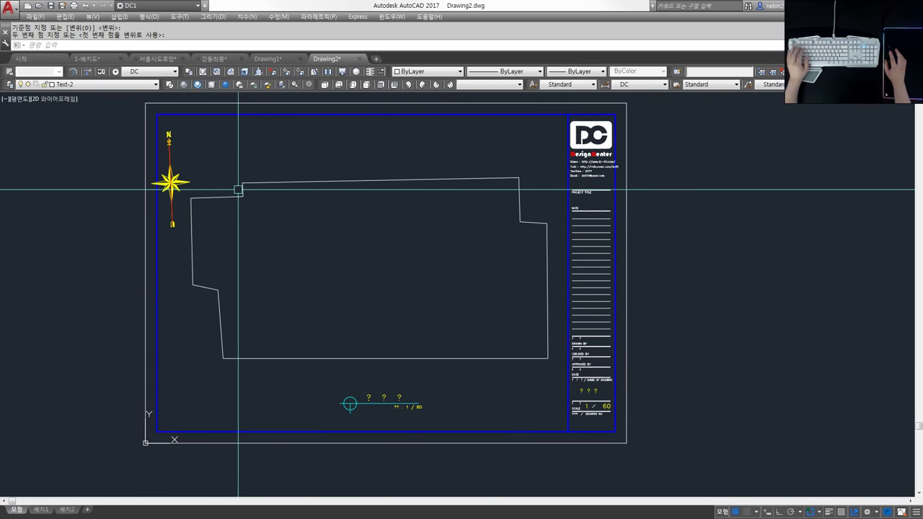
- Attempt a JOIN on the outline segments, then cancel it
key(Escape)
text(a)
key(Escape)
key(Escape)
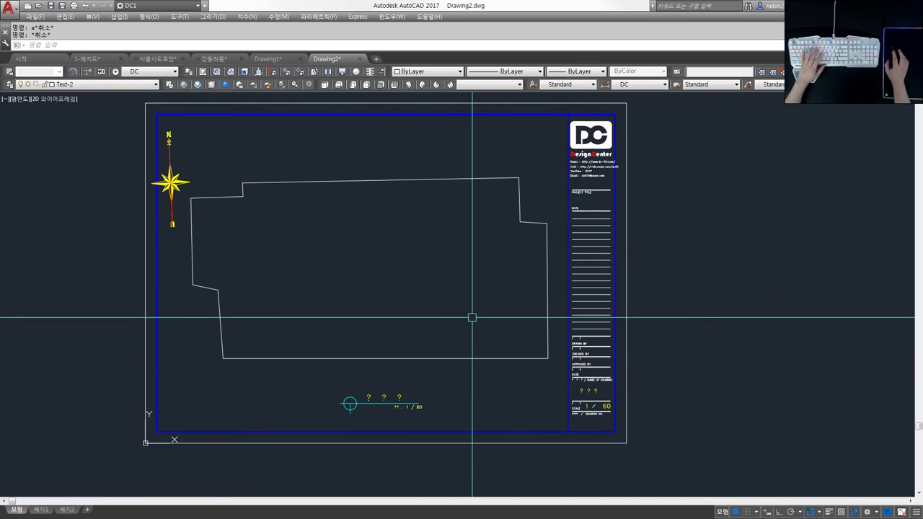
text(j)
key(Return)
click(554, 370)
key(Escape)
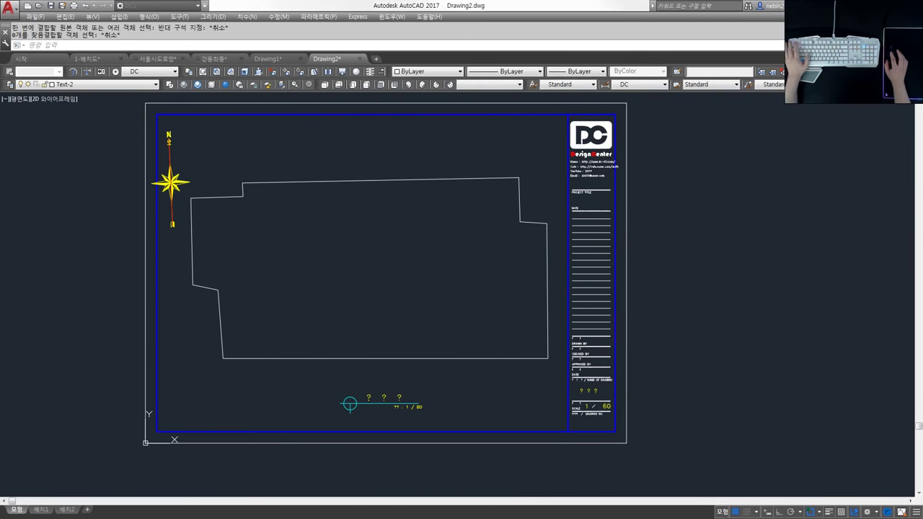
- With PEDIT, convert an outline line to a polyline and join all outline segments into it
text(pe)
key(Return)
click(530, 223)
key(Return)
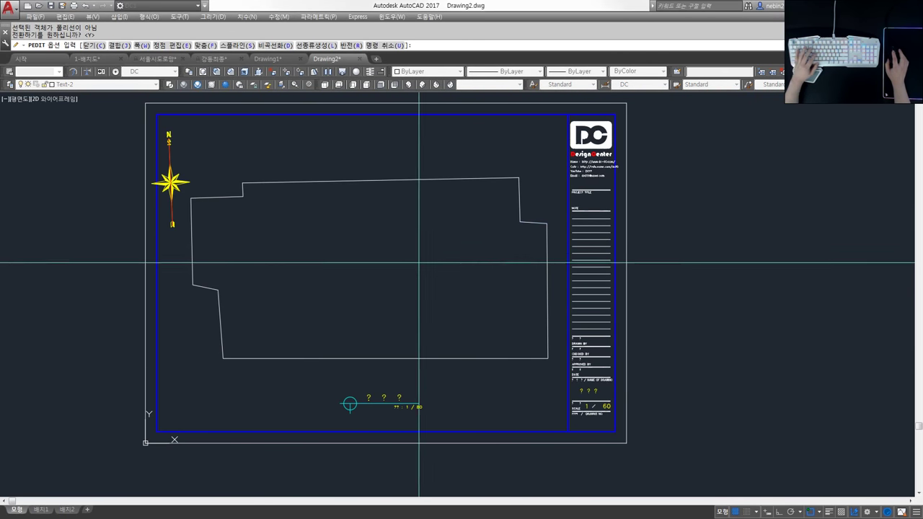
text(j)
key(Return)
click(555, 370)
click(433, 186)
click(383, 246)
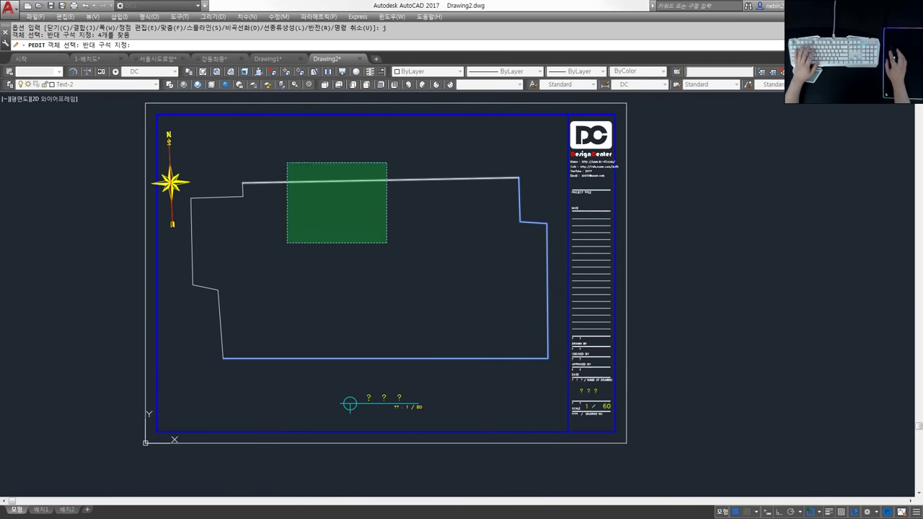
click(289, 161)
click(255, 319)
click(199, 210)
key(Return)
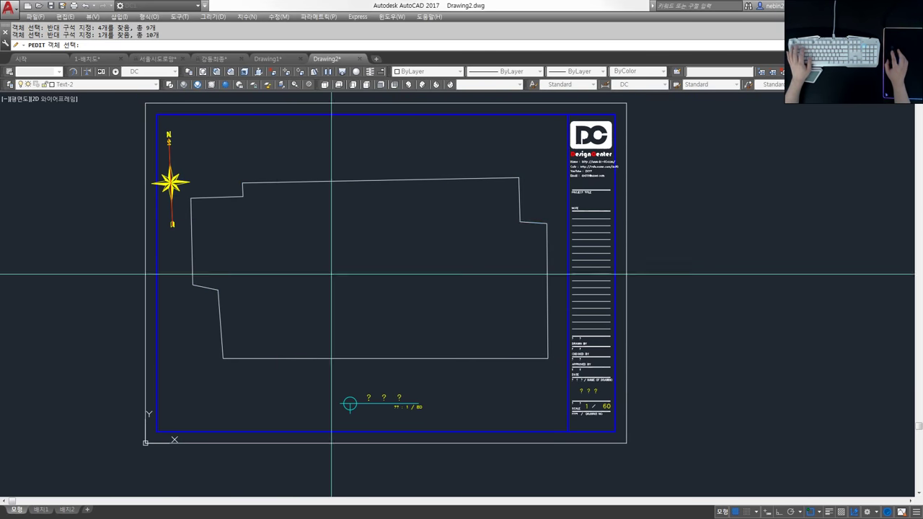
key(Escape)
- Measure the joined polyline's area: 162712947.6924, perimeter 55223.0719
click(287, 200)
key(Escape)
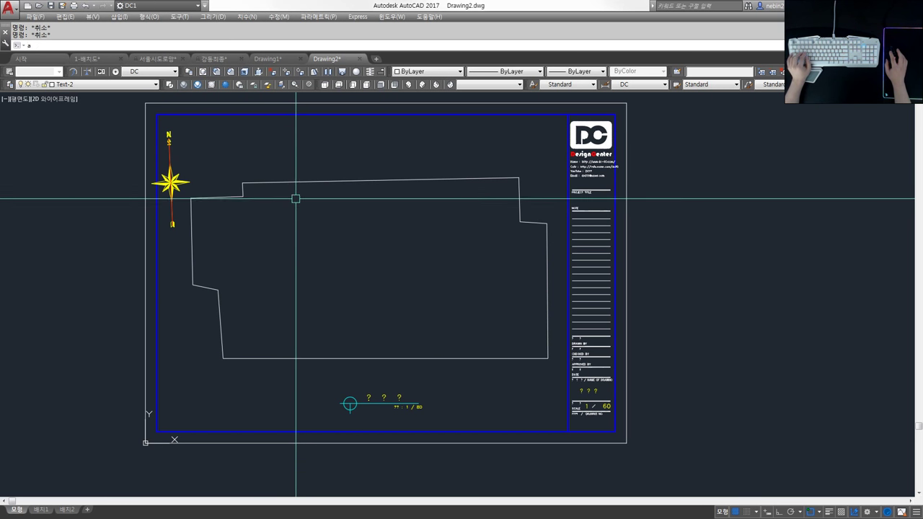
key(Escape)
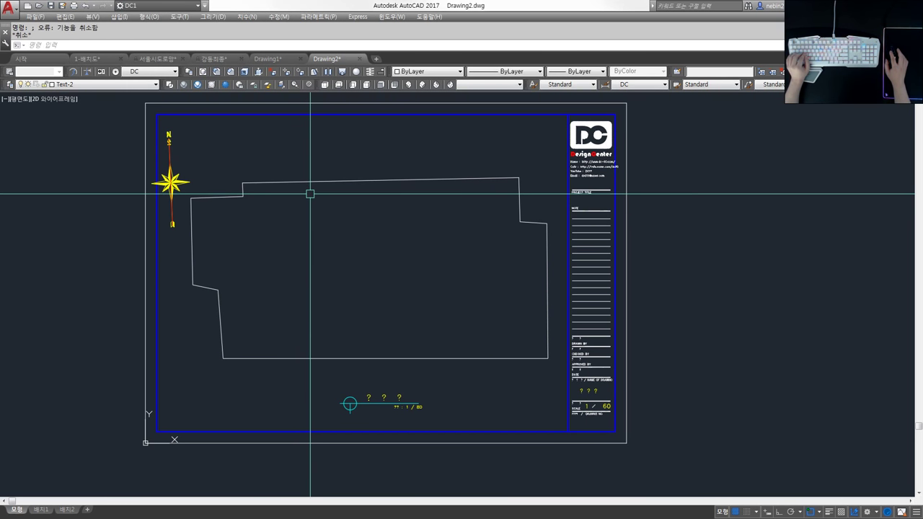
text(area)
key(Return)
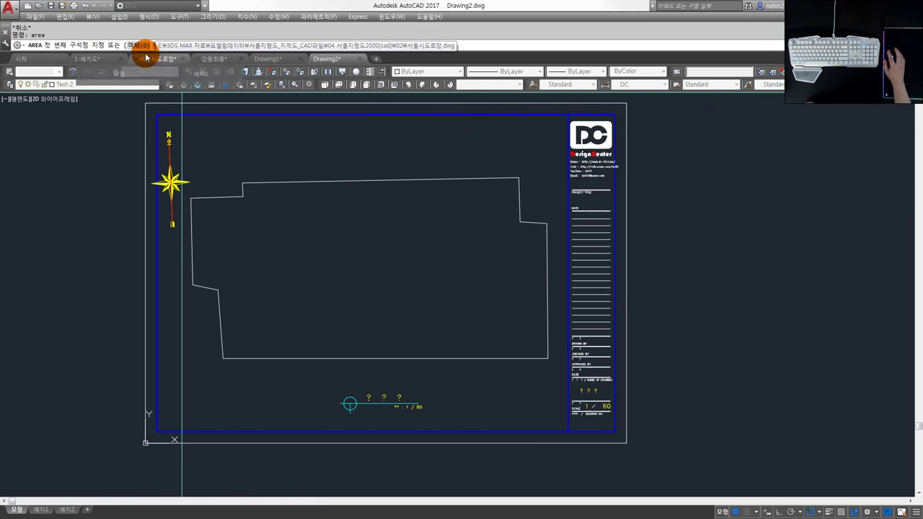
click(277, 180)
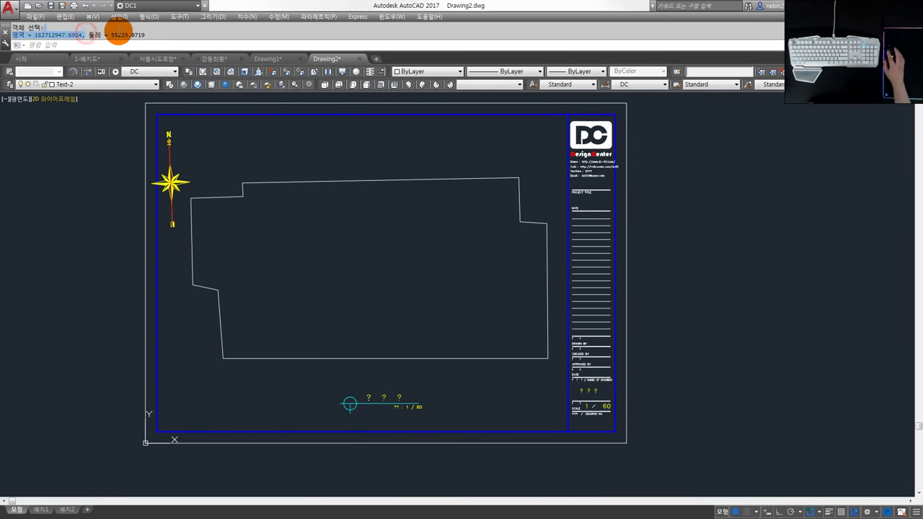
click(91, 63)
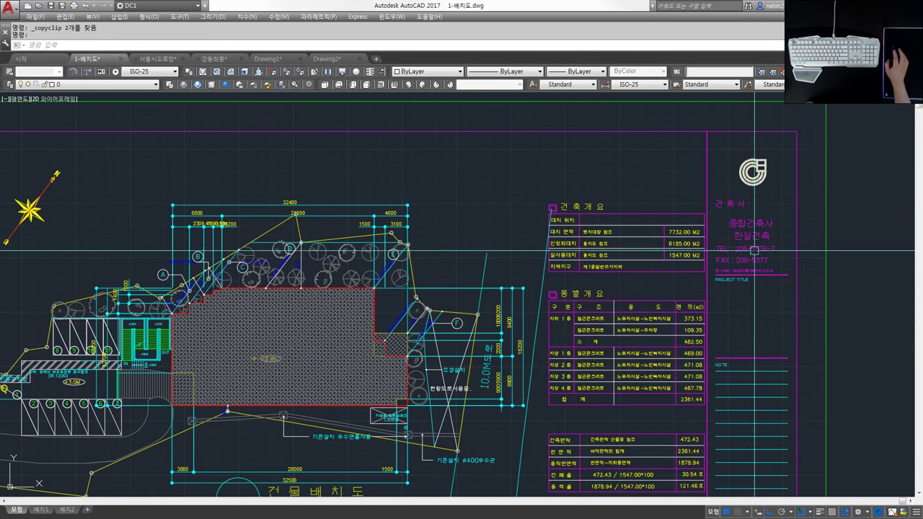
scroll(682, 231, up, 2)
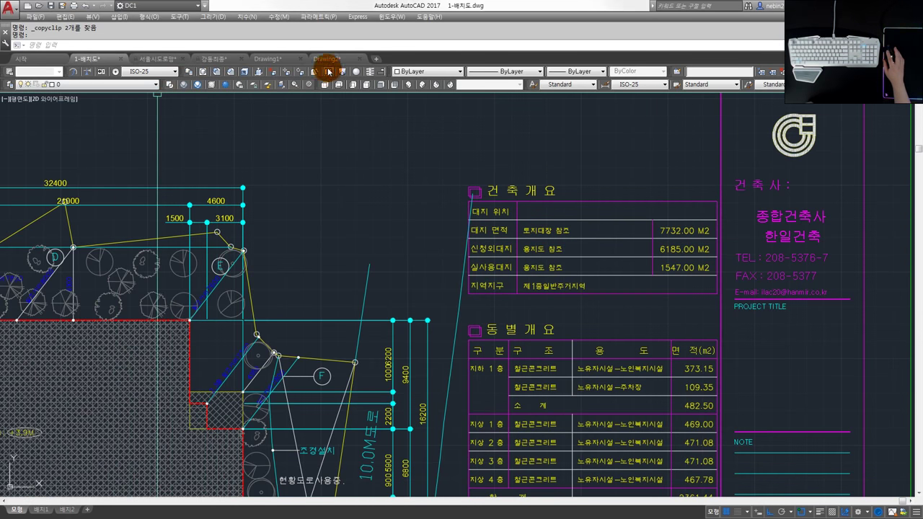
click(328, 65)
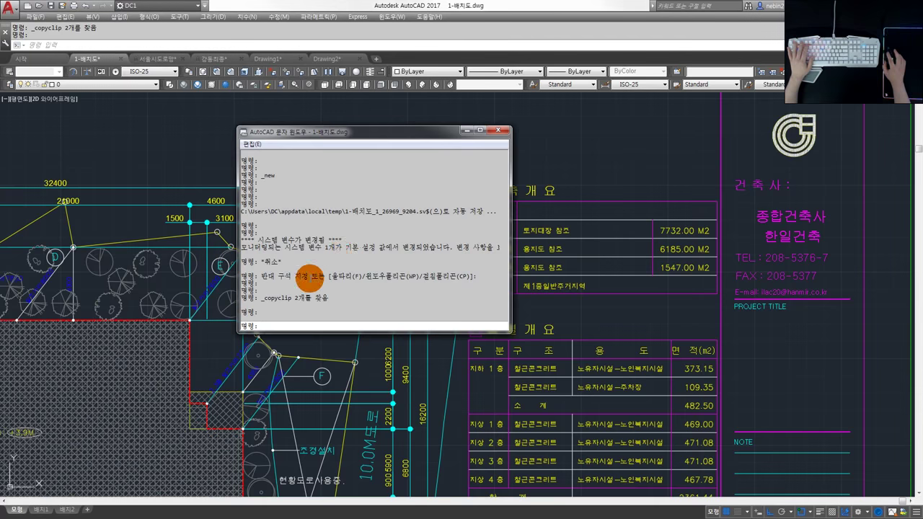
scroll(351, 252, up, 1)
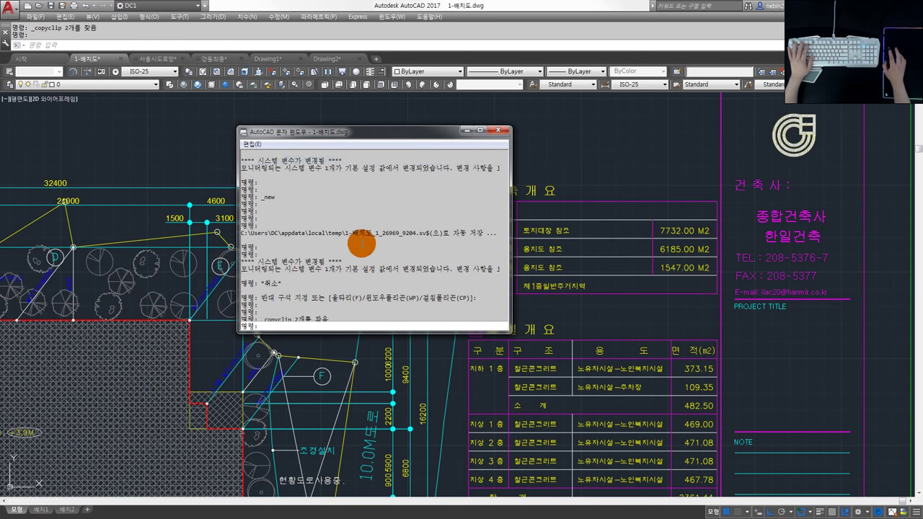
scroll(361, 241, up, 1)
scroll(361, 241, up, 1)
scroll(350, 243, down, 3)
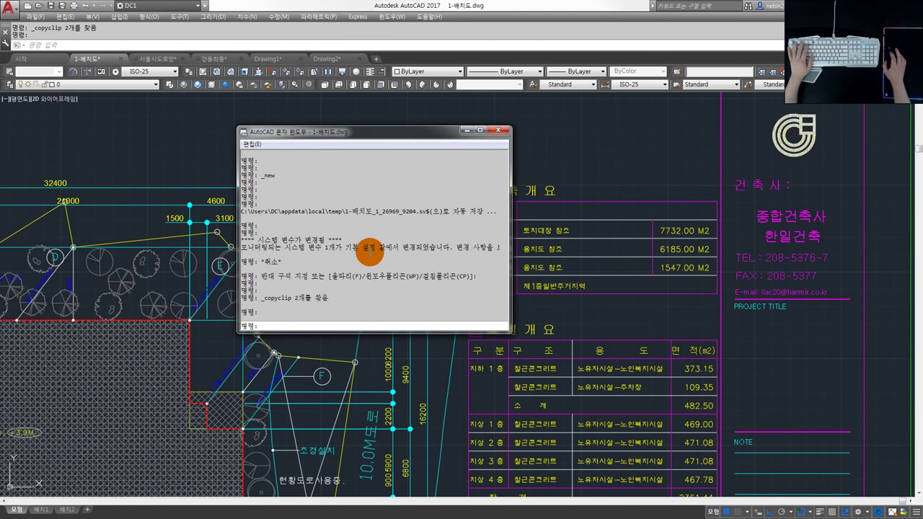
scroll(371, 238, up, 2)
scroll(377, 233, up, 2)
scroll(378, 238, up, 2)
scroll(377, 238, up, 1)
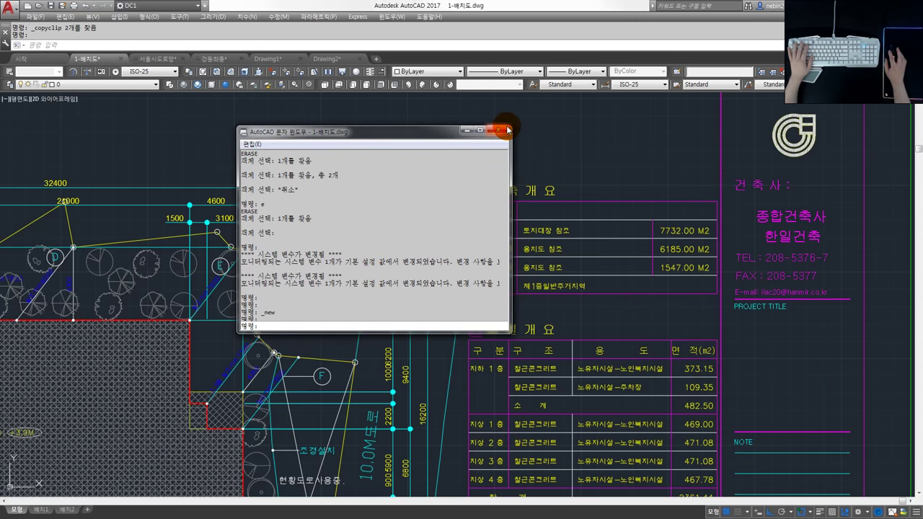
click(508, 130)
click(327, 58)
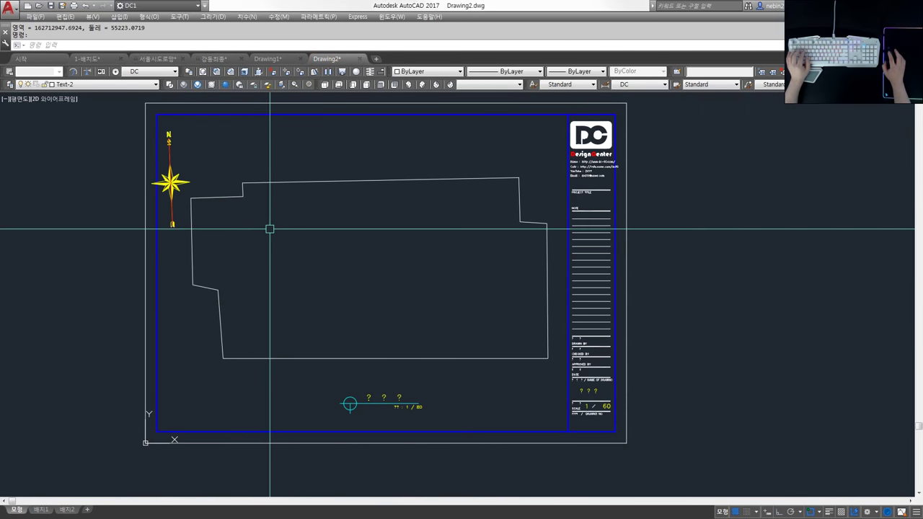
- Close the F2 history window, view the whole 1-배치도 sheet, then return to Chrome's Naver Map
key(F2)
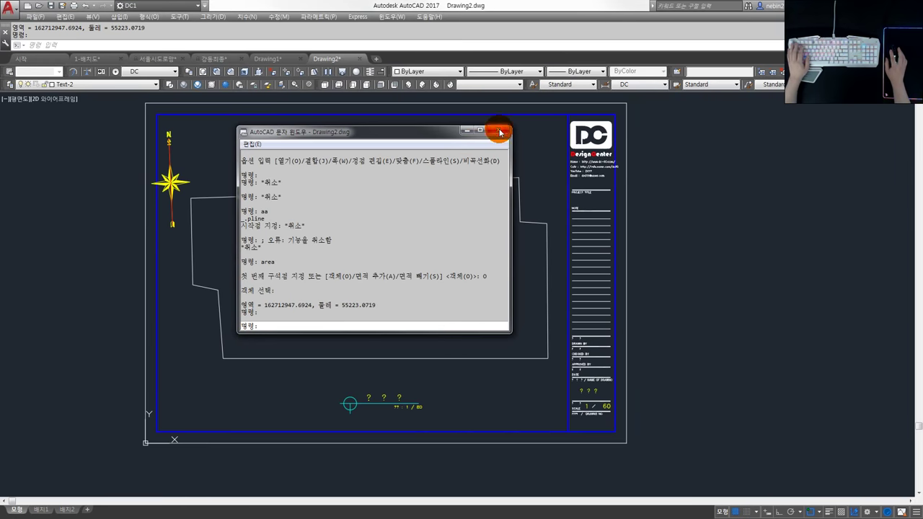
click(500, 132)
click(88, 61)
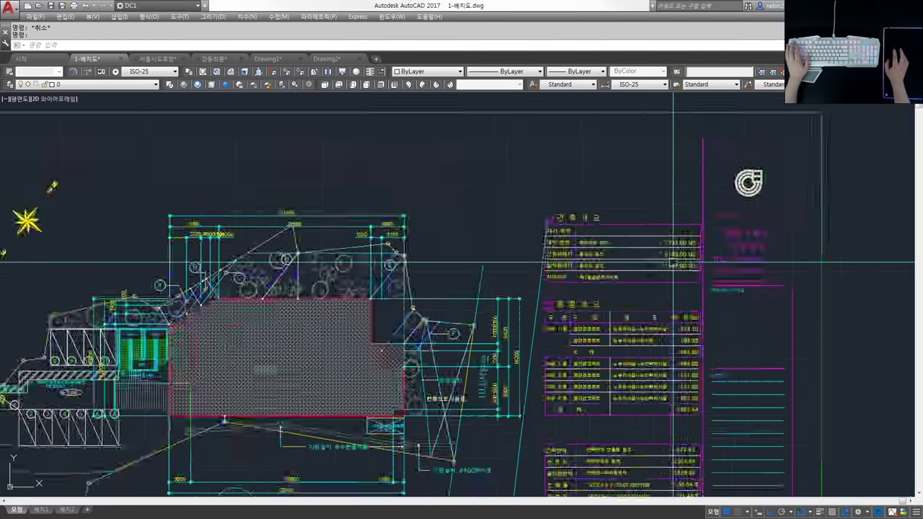
scroll(560, 245, down, 3)
scroll(560, 246, up, 2)
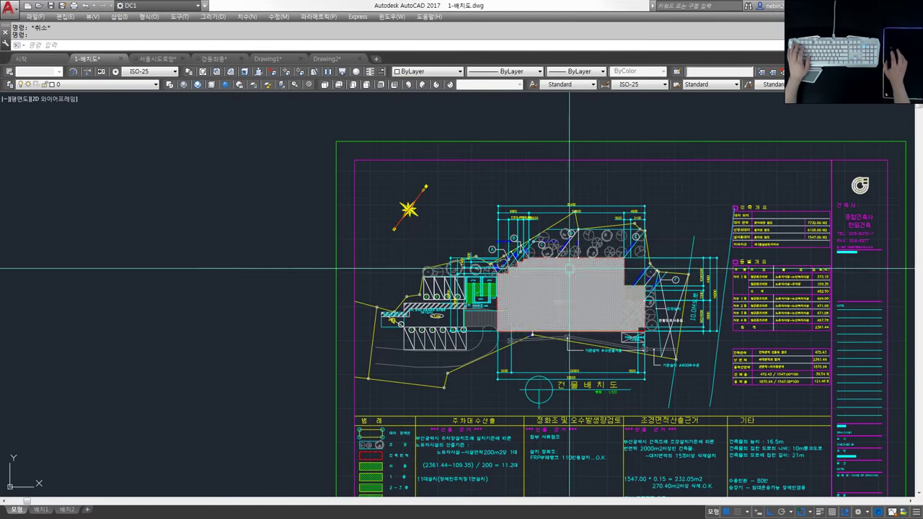
middle_drag(551, 257, 540, 223)
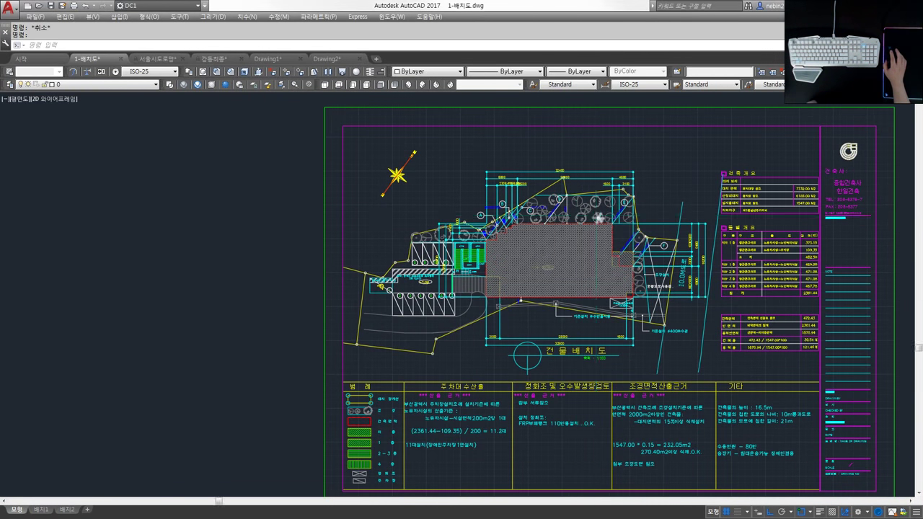
scroll(529, 240, down, 2)
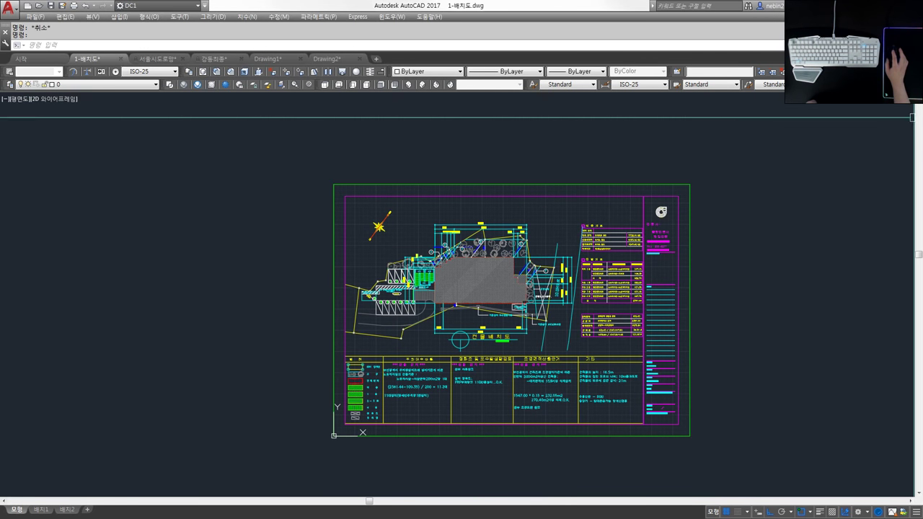
key(alt+Tab)
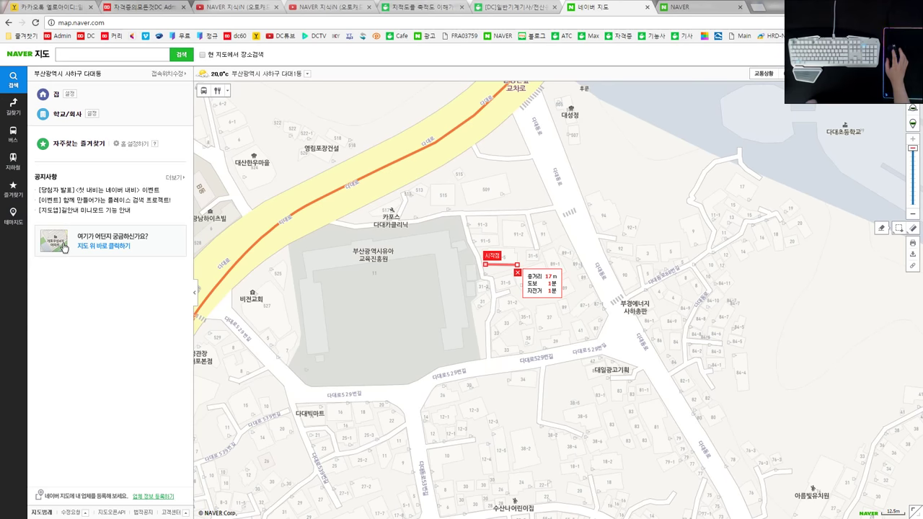
- Search Naver for '민원24시', open the 민원24 portal, and close its settings notice
click(685, 9)
click(382, 88)
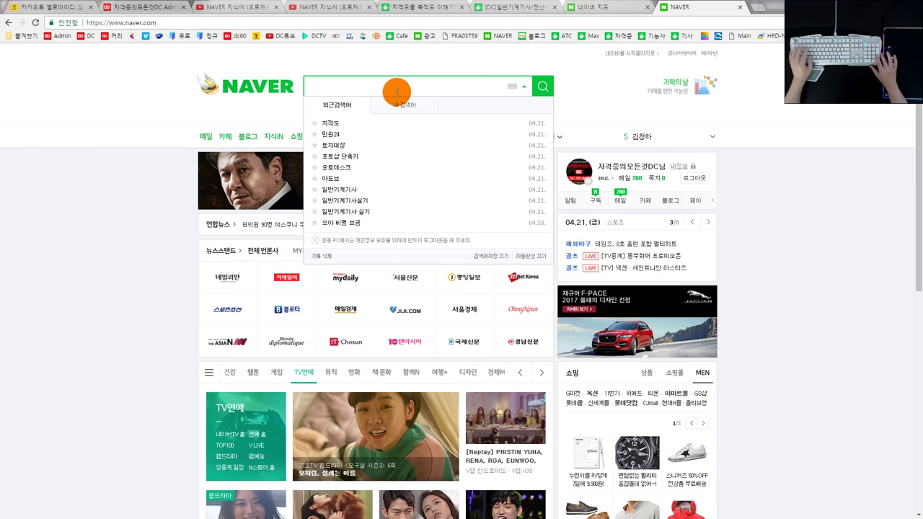
text(민)
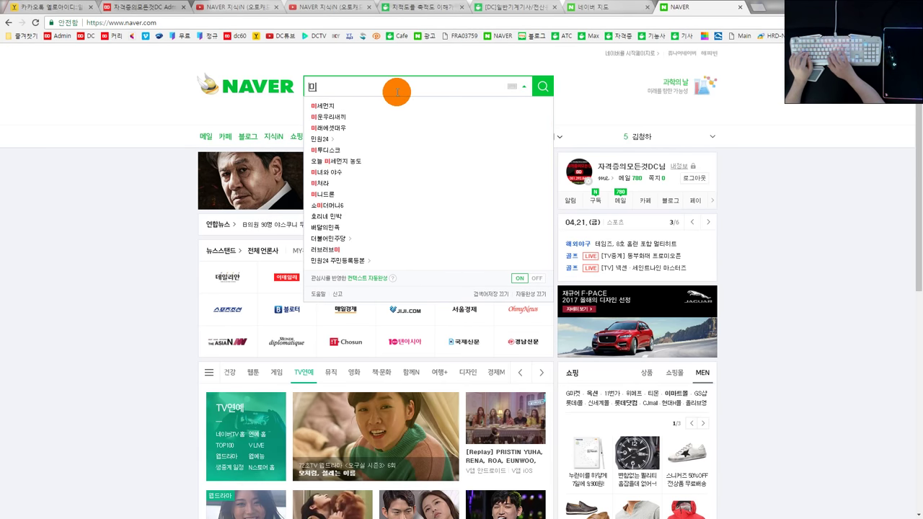
text(원24시)
key(Return)
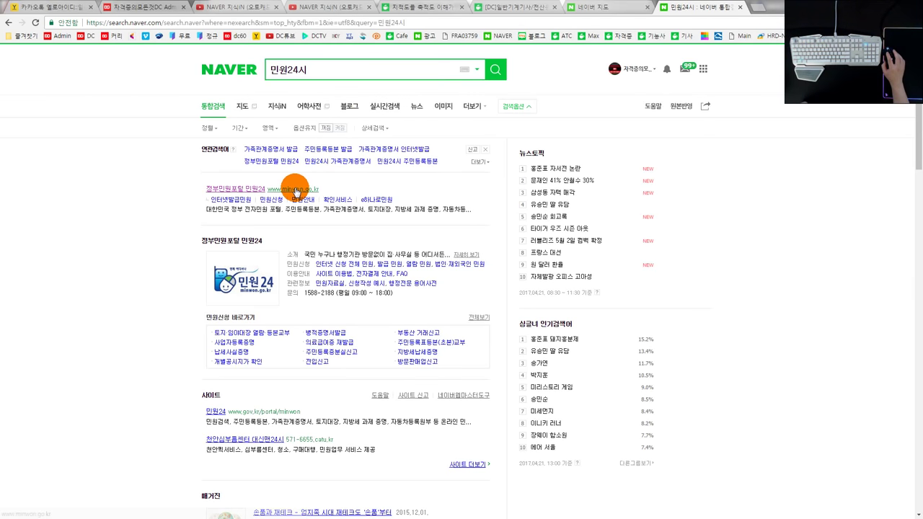
click(295, 192)
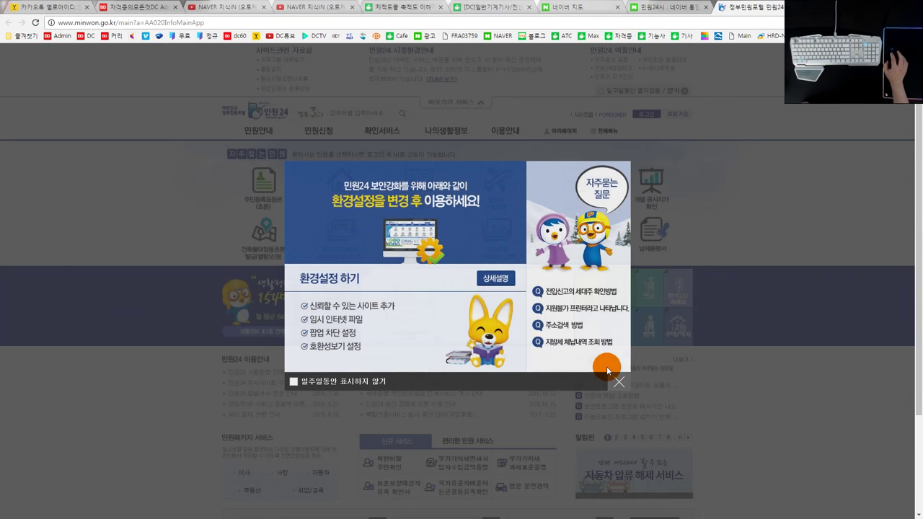
click(619, 381)
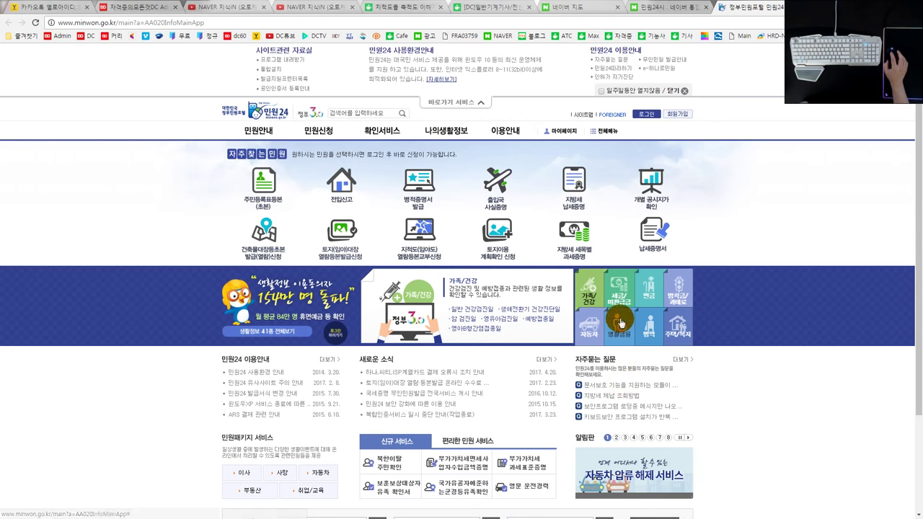
- Back out of the 토지(임야)대장 login and open the 지적도(임야도) viewing service instead
click(355, 239)
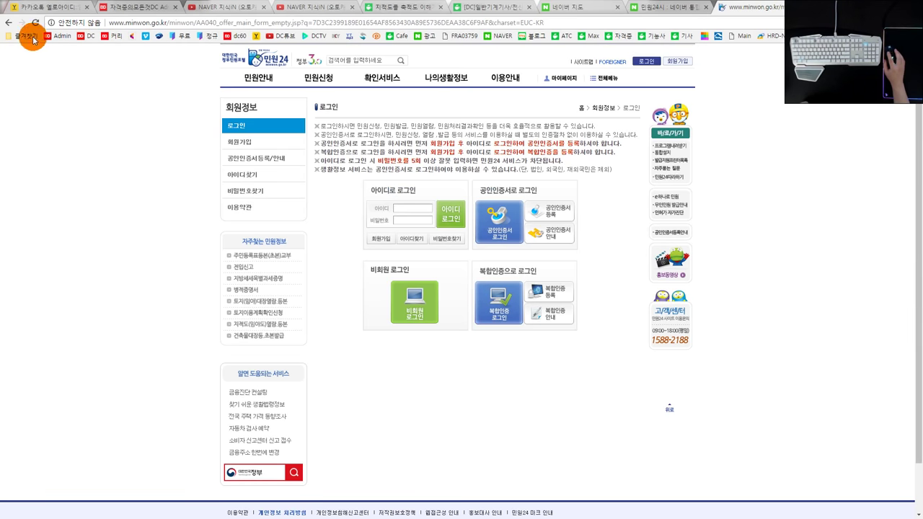
click(11, 24)
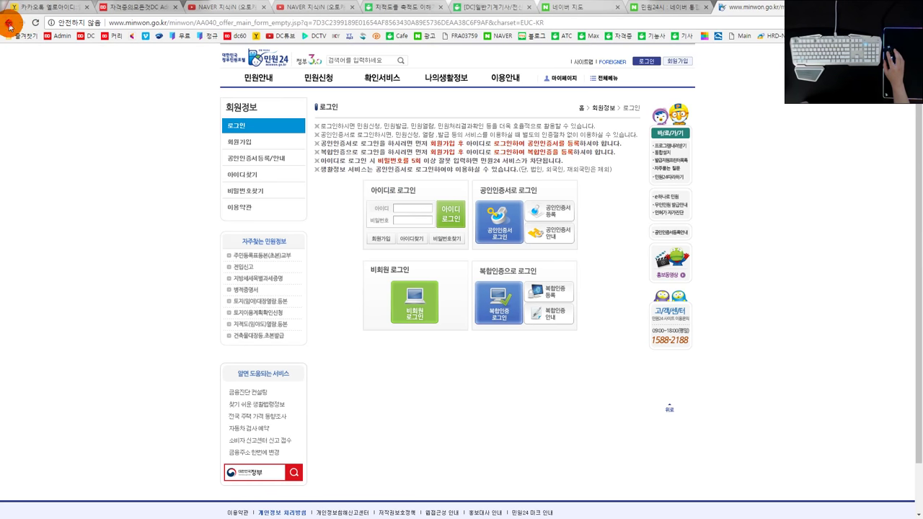
click(9, 24)
click(9, 25)
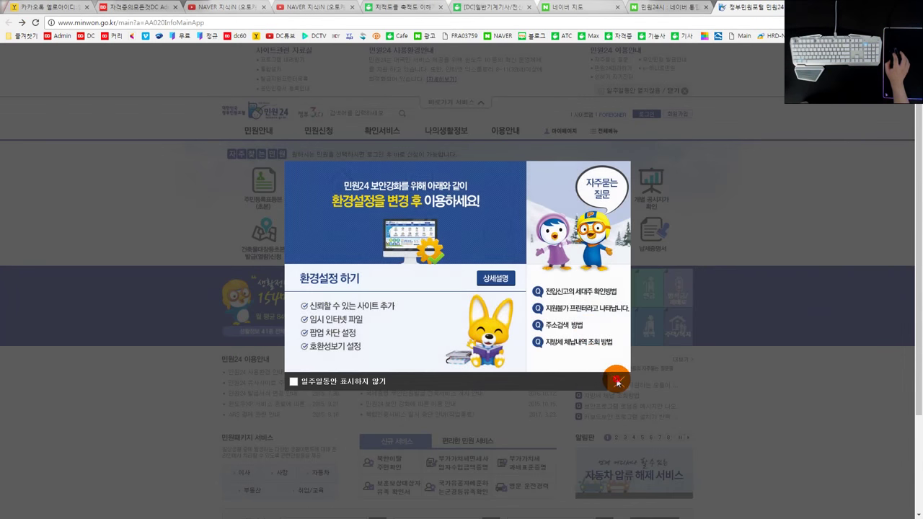
click(617, 383)
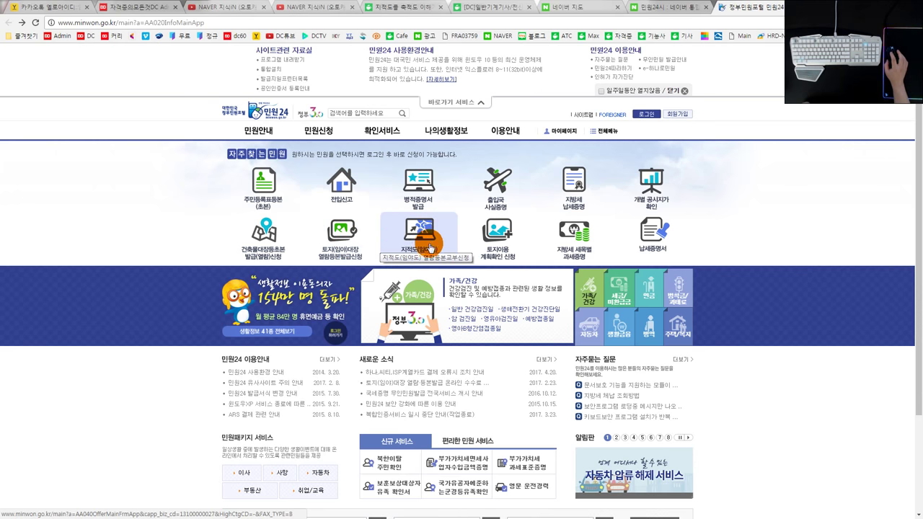
click(430, 248)
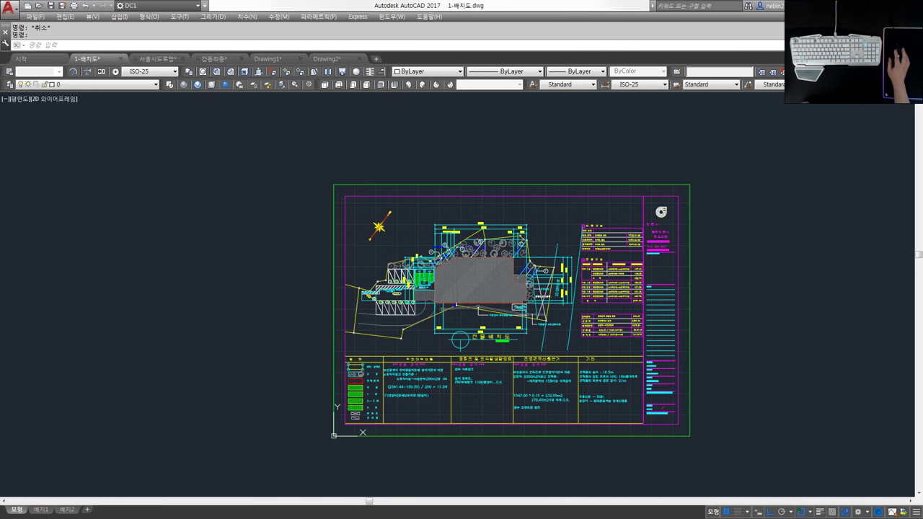
- Pan around Drawing2's title-block frame to check the outline, then bring up the 강동최종 cadastral drawing
click(326, 59)
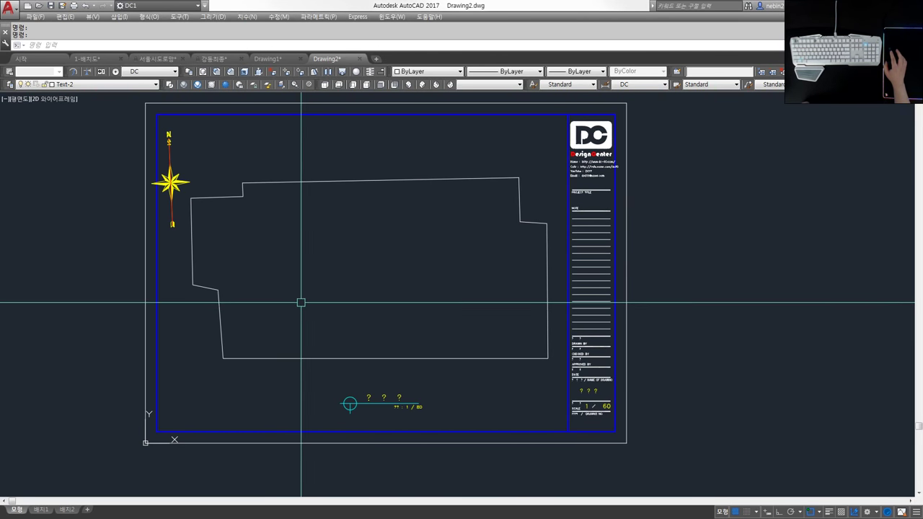
scroll(295, 302, down, 2)
scroll(302, 299, up, 2)
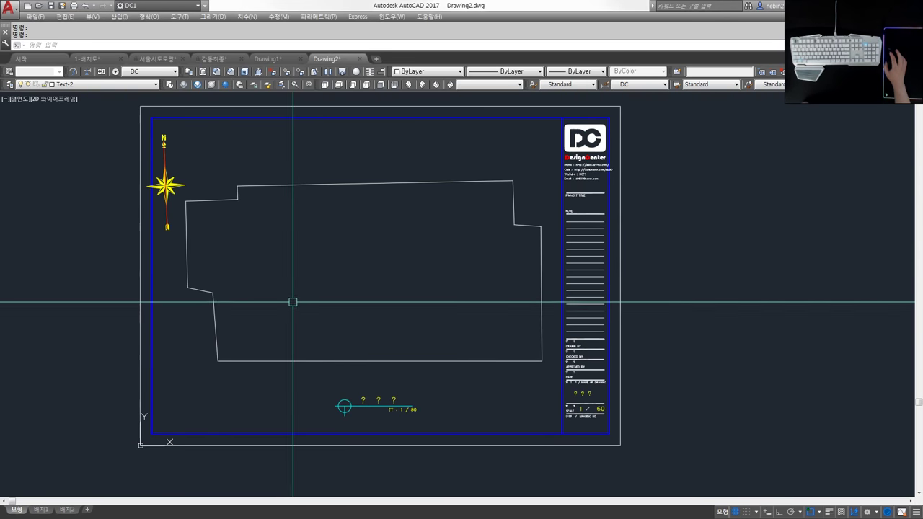
middle_drag(293, 303, 324, 338)
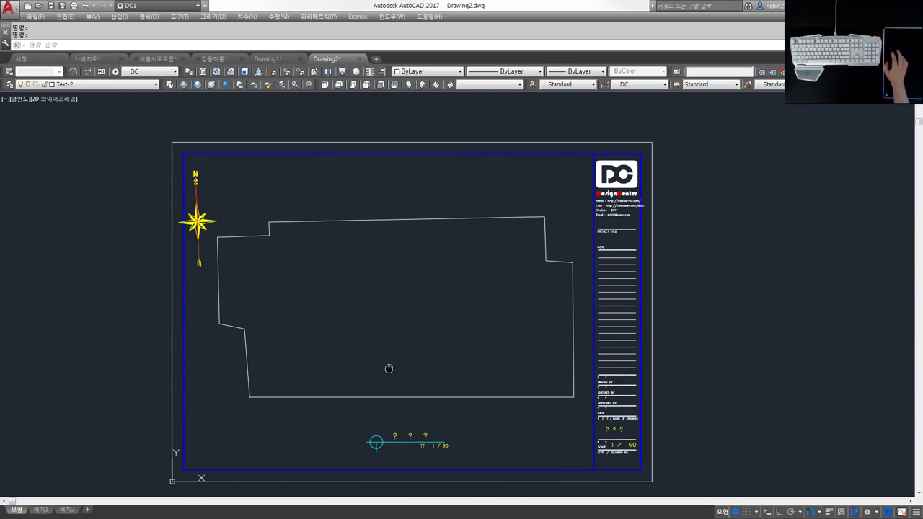
middle_drag(388, 368, 415, 321)
mouse_move(367, 221)
middle_down()
mouse_move(419, 251)
mouse_move(381, 231)
middle_up()
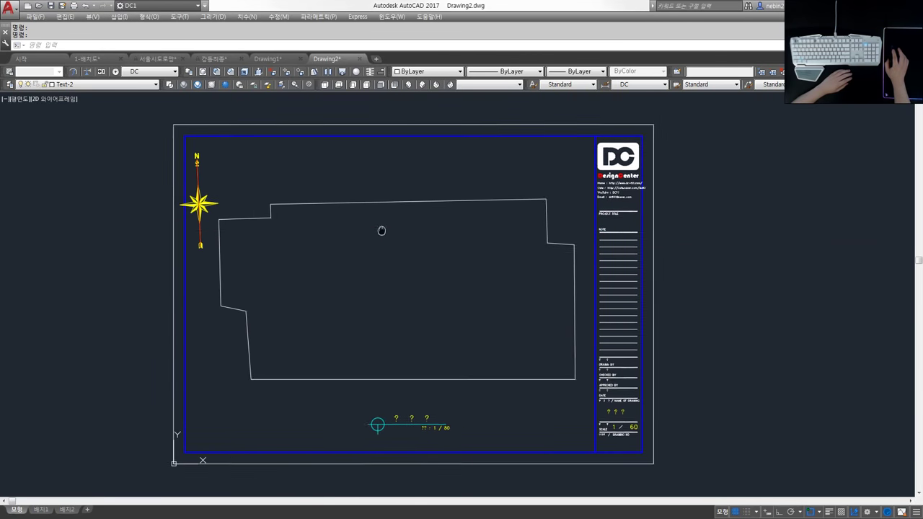
click(219, 64)
scroll(509, 282, up, 3)
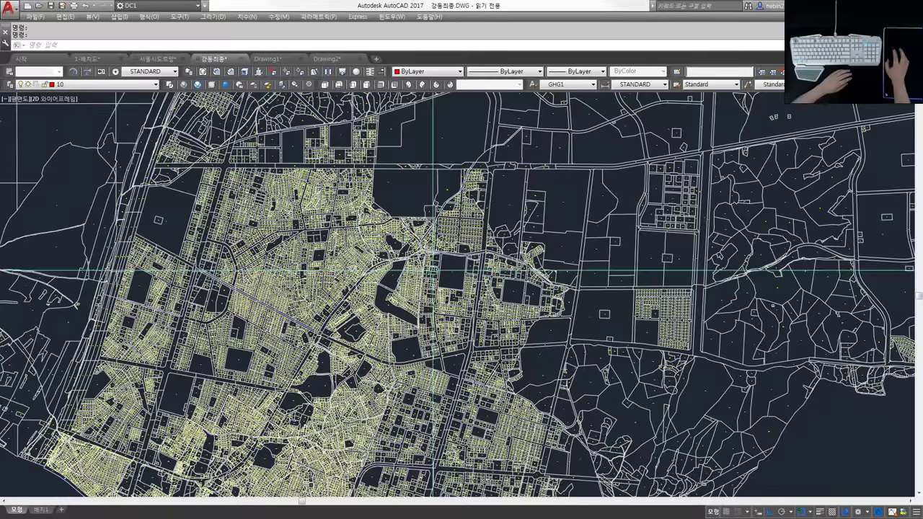
scroll(469, 274, up, 3)
scroll(418, 267, up, 3)
scroll(371, 258, up, 3)
scroll(371, 258, up, 2)
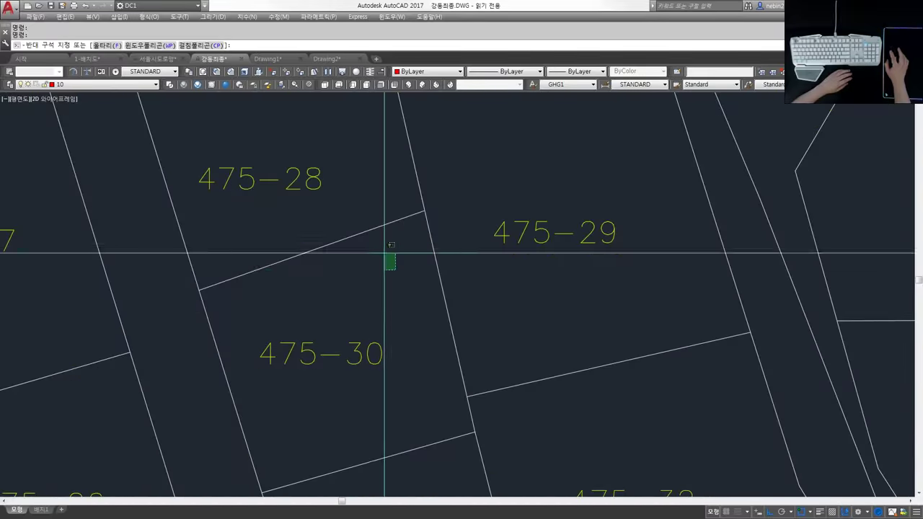
click(361, 229)
scroll(309, 171, down, 5)
scroll(433, 252, down, 5)
middle_drag(433, 253, 196, 181)
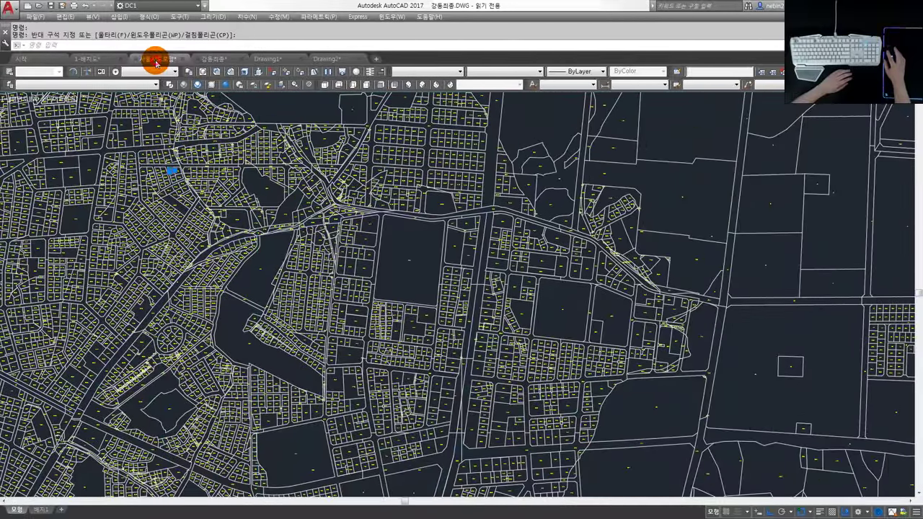
click(156, 64)
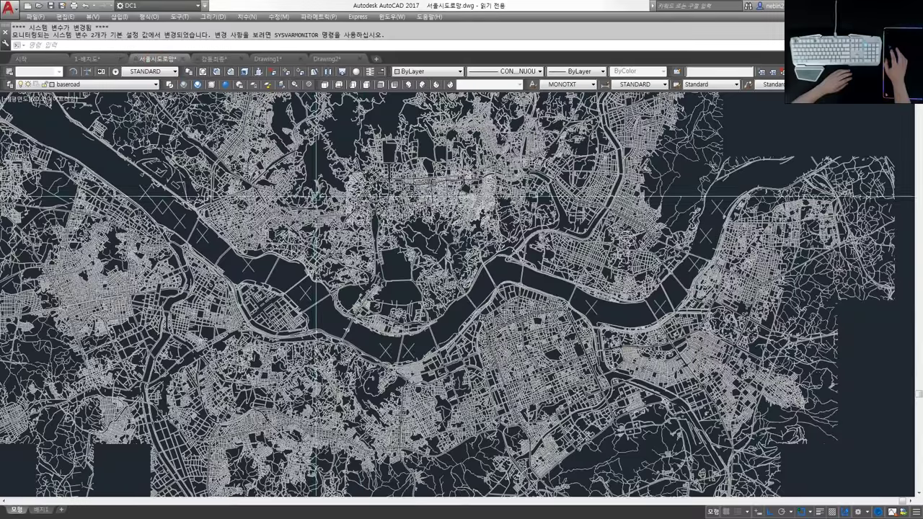
scroll(412, 258, down, 3)
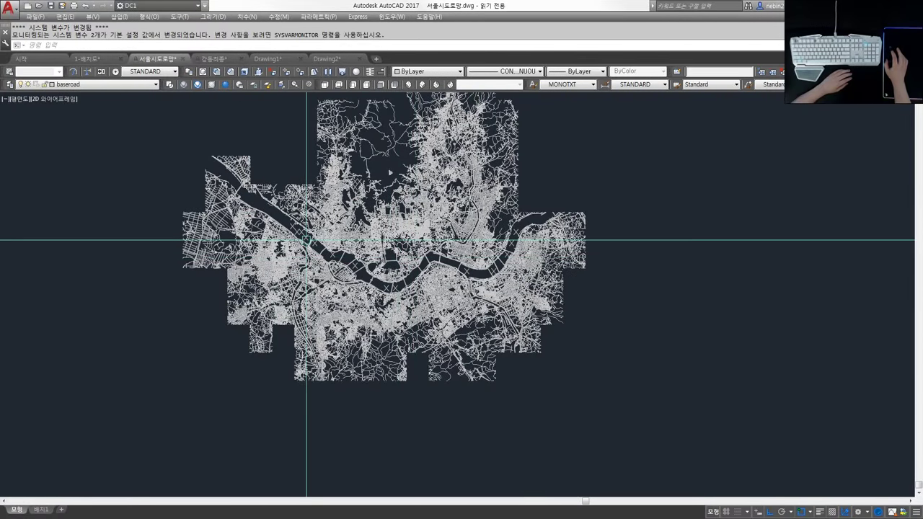
scroll(306, 240, up, 3)
scroll(307, 240, up, 3)
scroll(361, 288, up, 2)
click(414, 341)
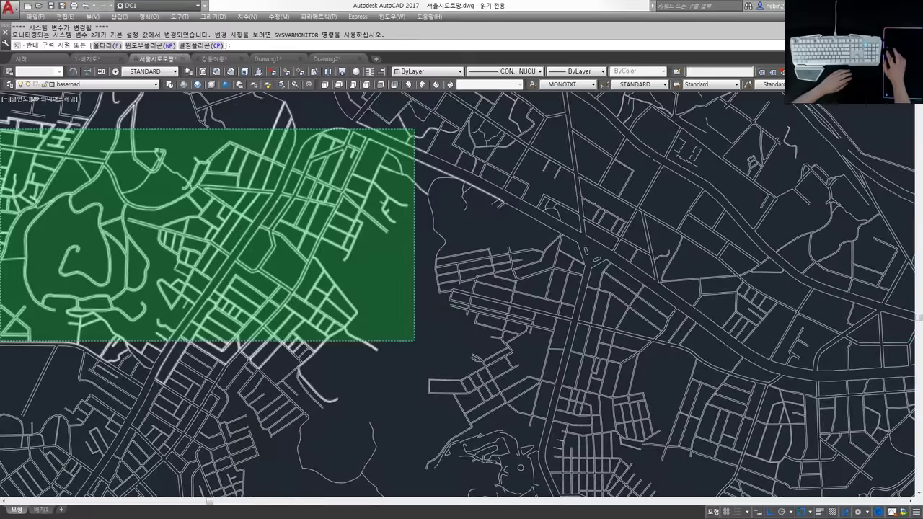
click(190, 173)
key(Escape)
text(e)
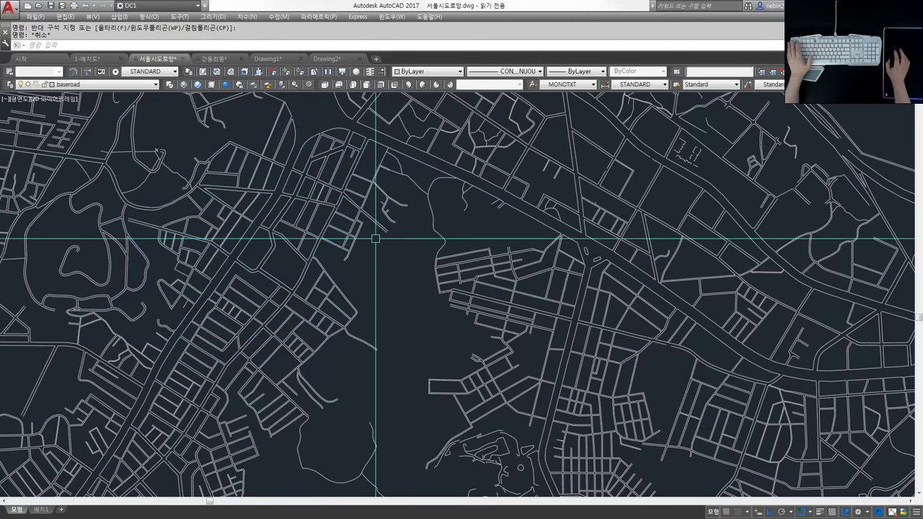
key(Return)
click(244, 71)
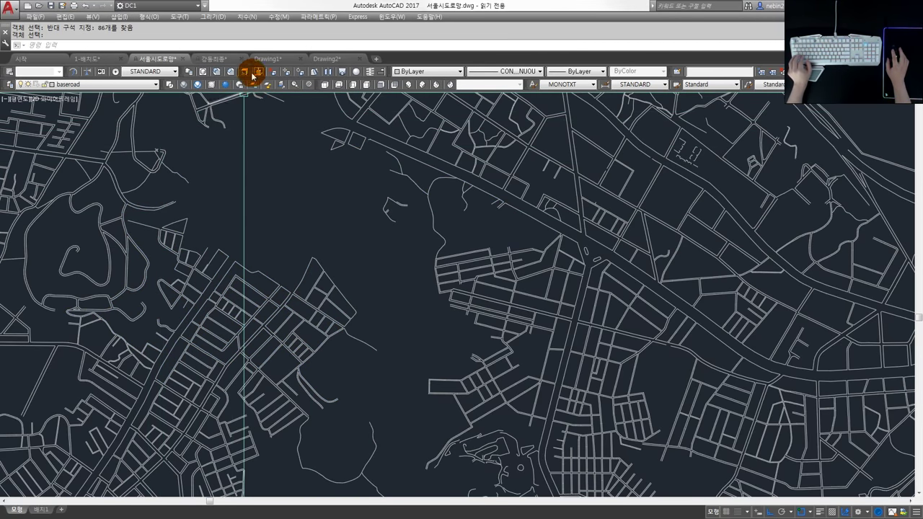
click(208, 59)
scroll(387, 233, up, 2)
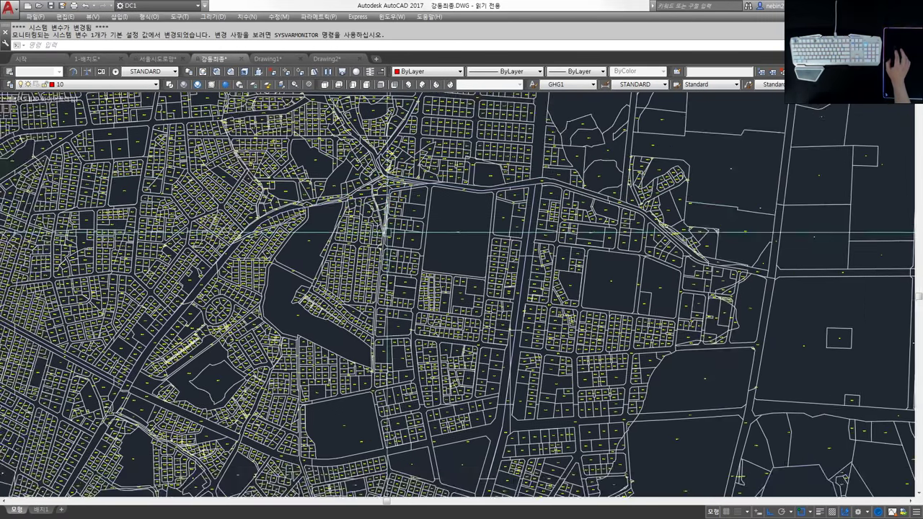
scroll(387, 233, up, 2)
scroll(387, 233, up, 2)
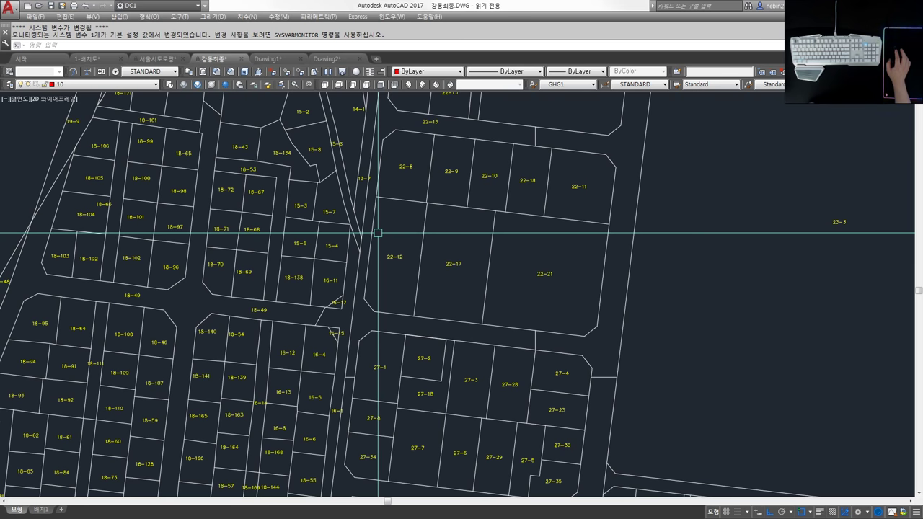
scroll(378, 234, down, 3)
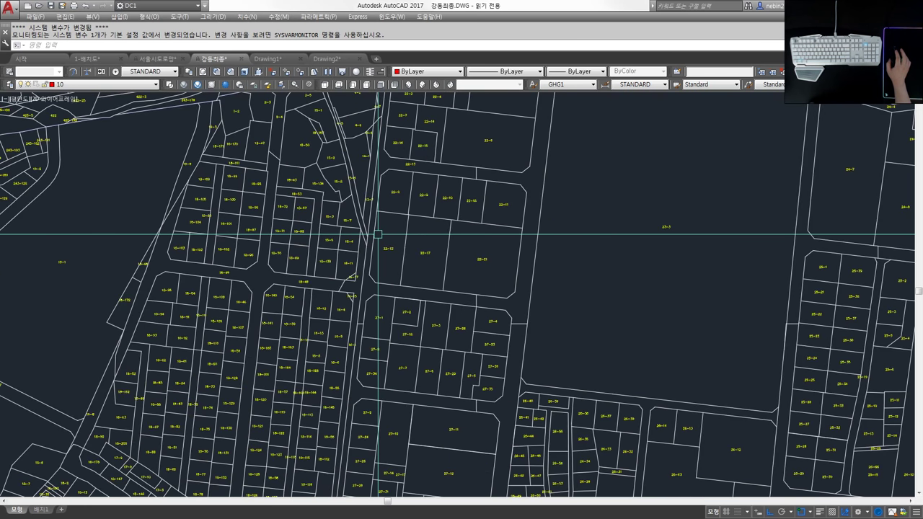
scroll(378, 234, down, 2)
middle_drag(206, 220, 447, 239)
scroll(447, 240, up, 2)
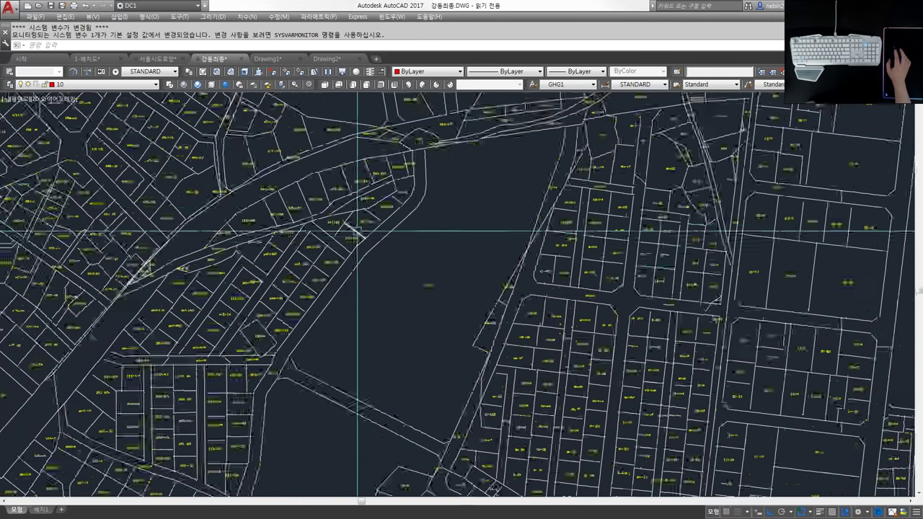
scroll(447, 241, up, 2)
scroll(404, 242, up, 3)
scroll(383, 251, up, 1)
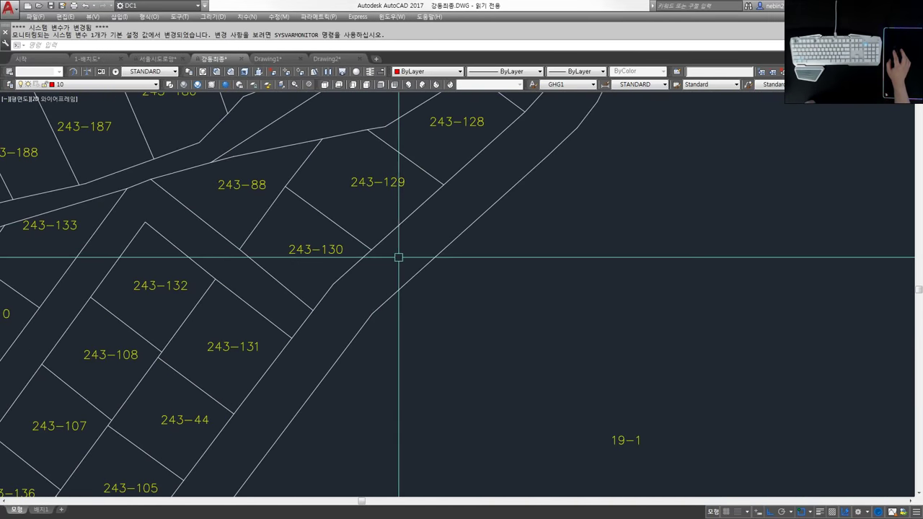
scroll(421, 246, down, 2)
scroll(420, 247, down, 4)
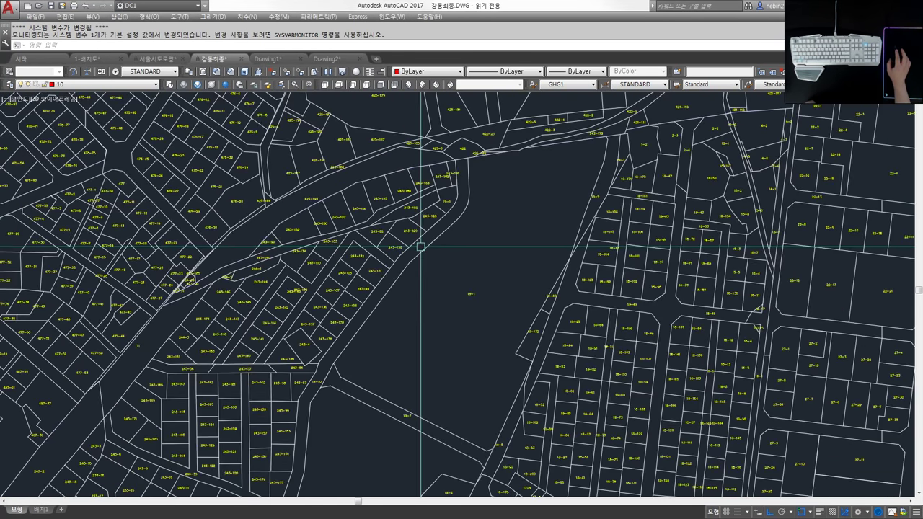
scroll(325, 274, down, 2)
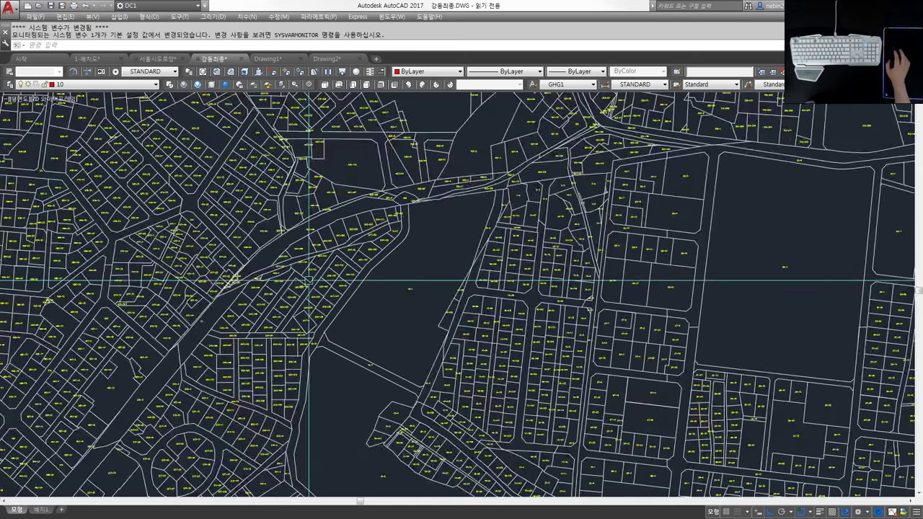
scroll(332, 277, down, 2)
scroll(407, 246, down, 2)
scroll(408, 253, down, 2)
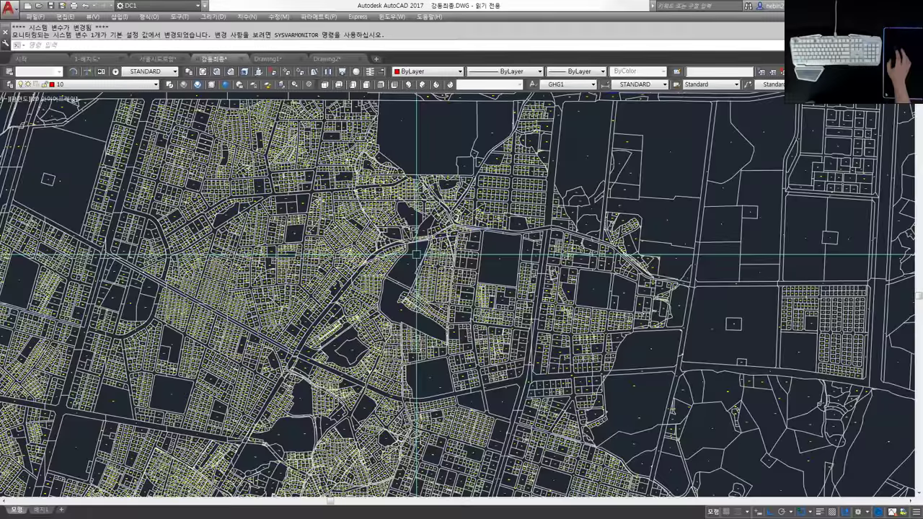
scroll(407, 262, up, 4)
scroll(406, 261, up, 2)
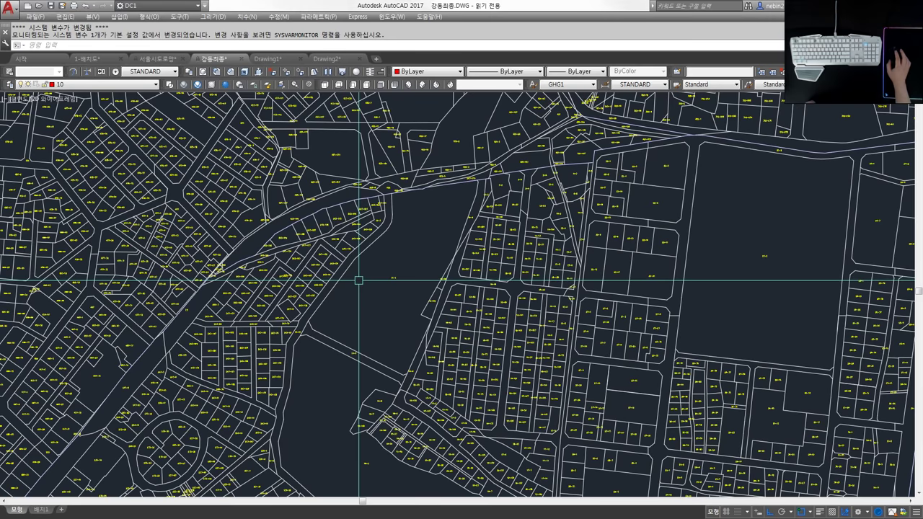
scroll(348, 288, down, 5)
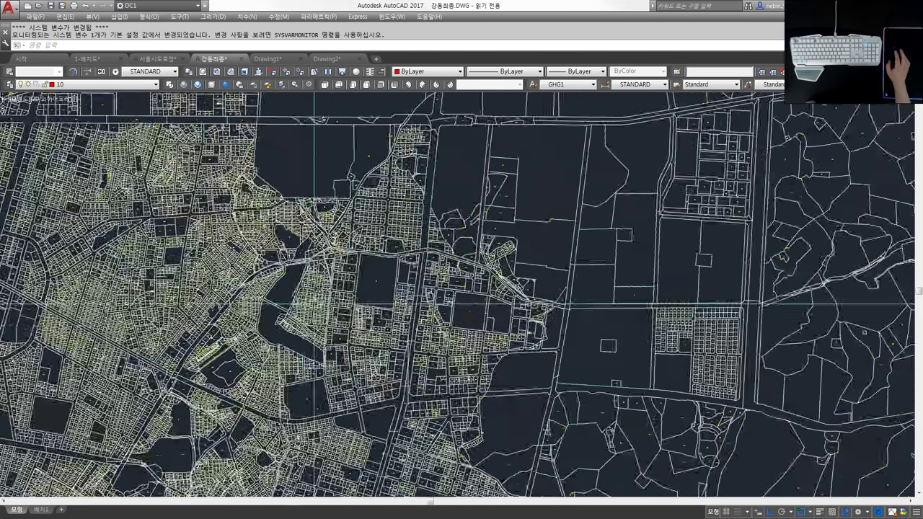
scroll(302, 312, down, 4)
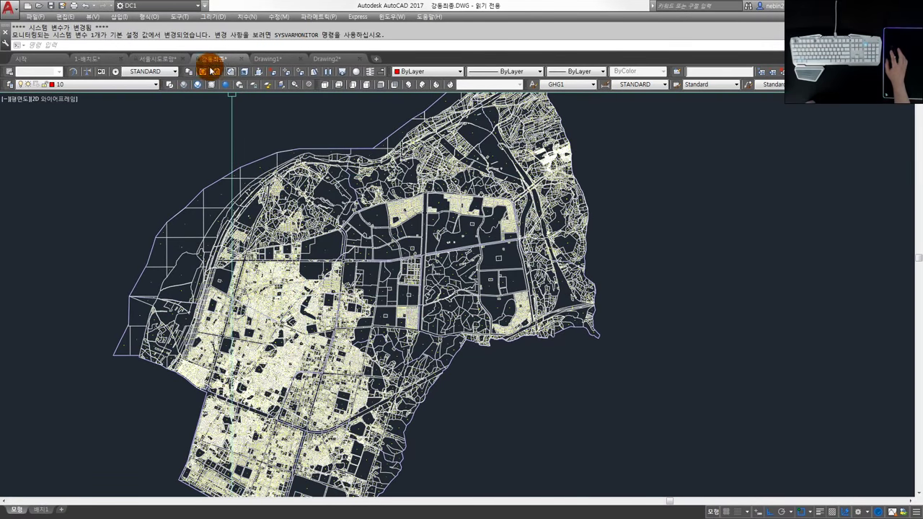
click(285, 72)
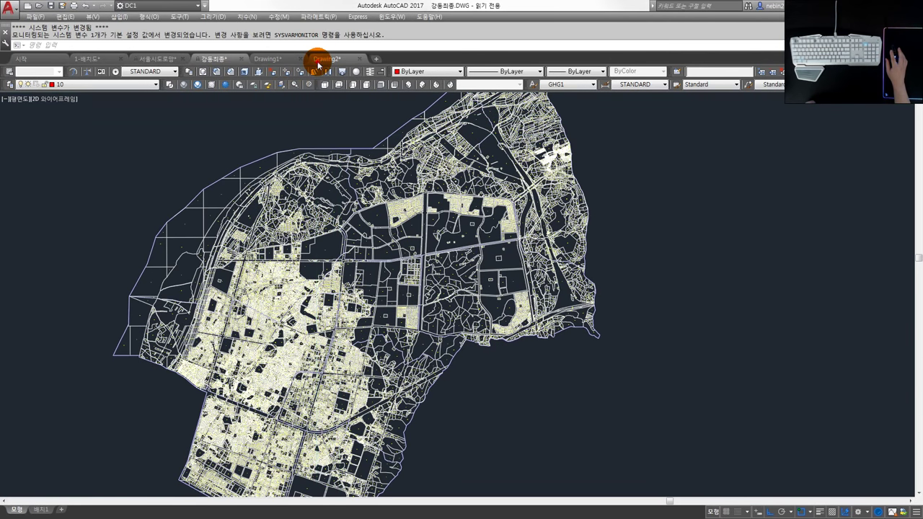